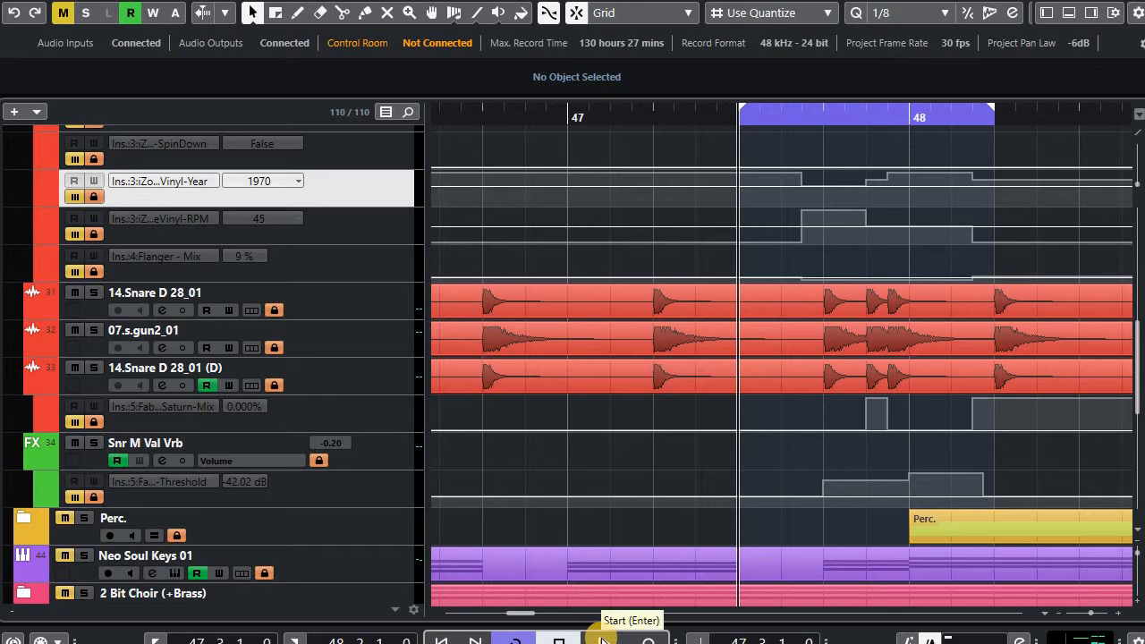
Play the looped snare section leading into bar 48 and return the cursor to the loop start
click(601, 639)
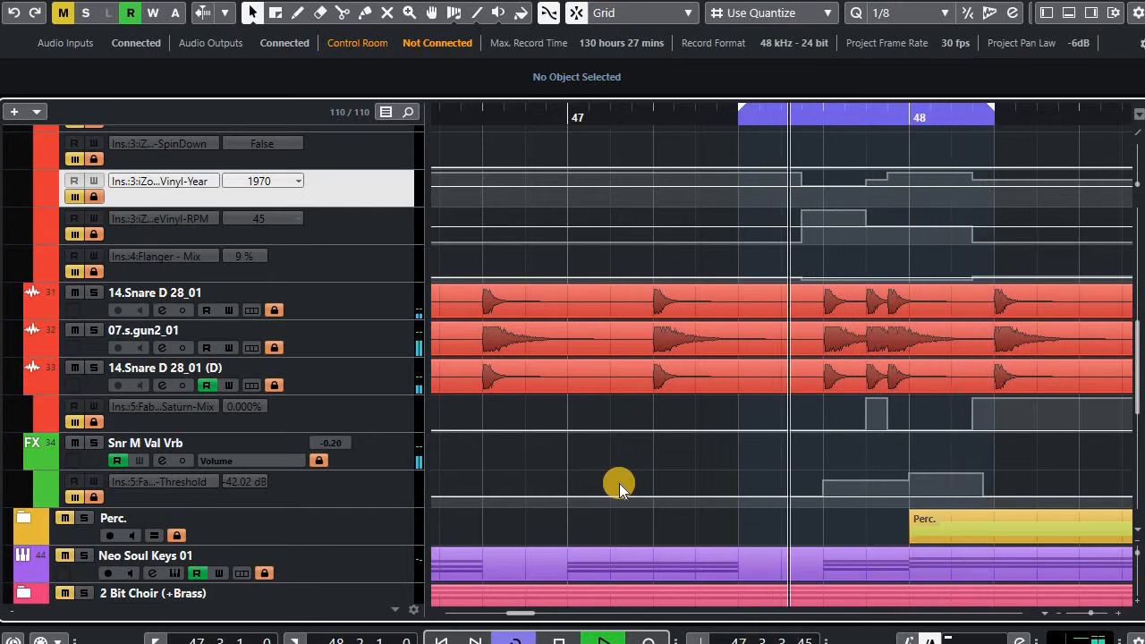
key(space)
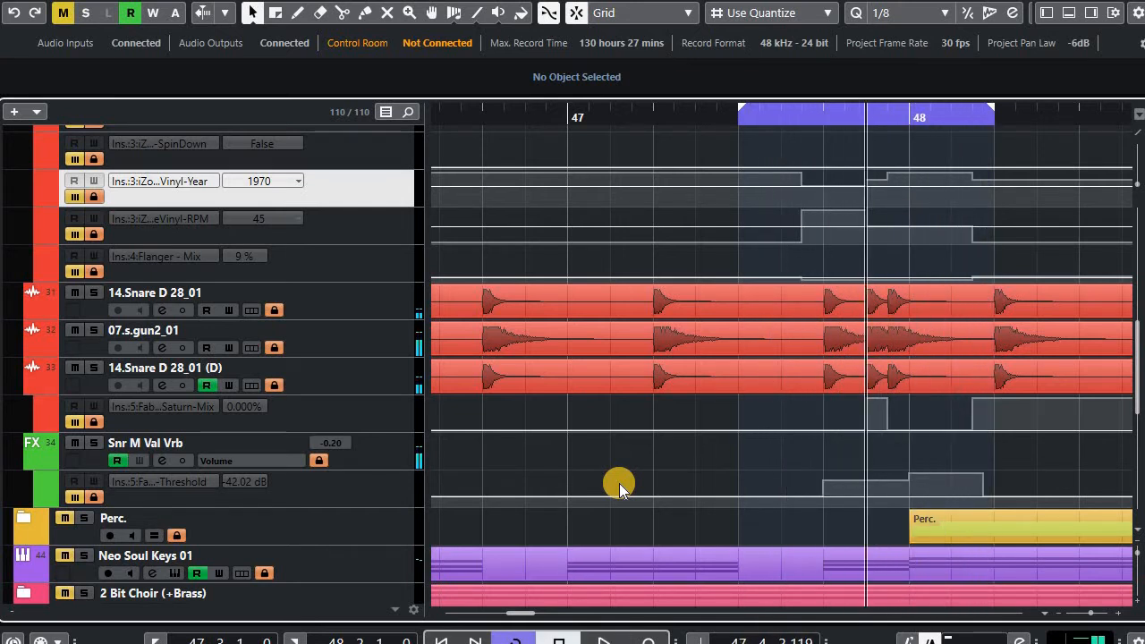
key(KP_1)
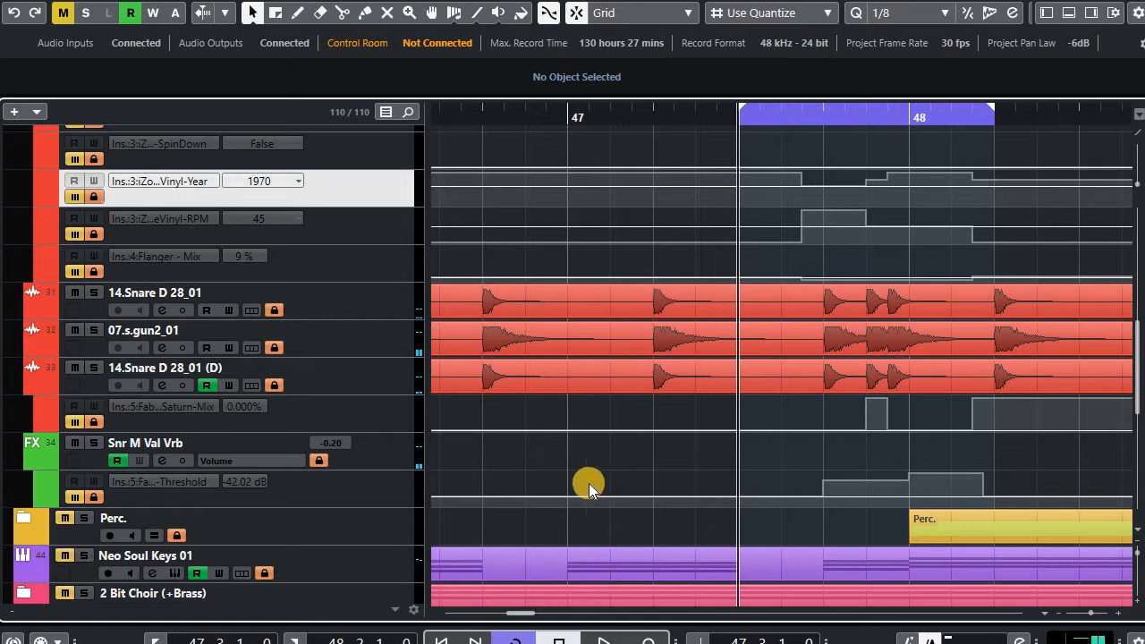
Open the FabFilter Pro-G gate on the Snr M Val Vrb channel and audition the loop with its window clear of the snare tracks
click(159, 461)
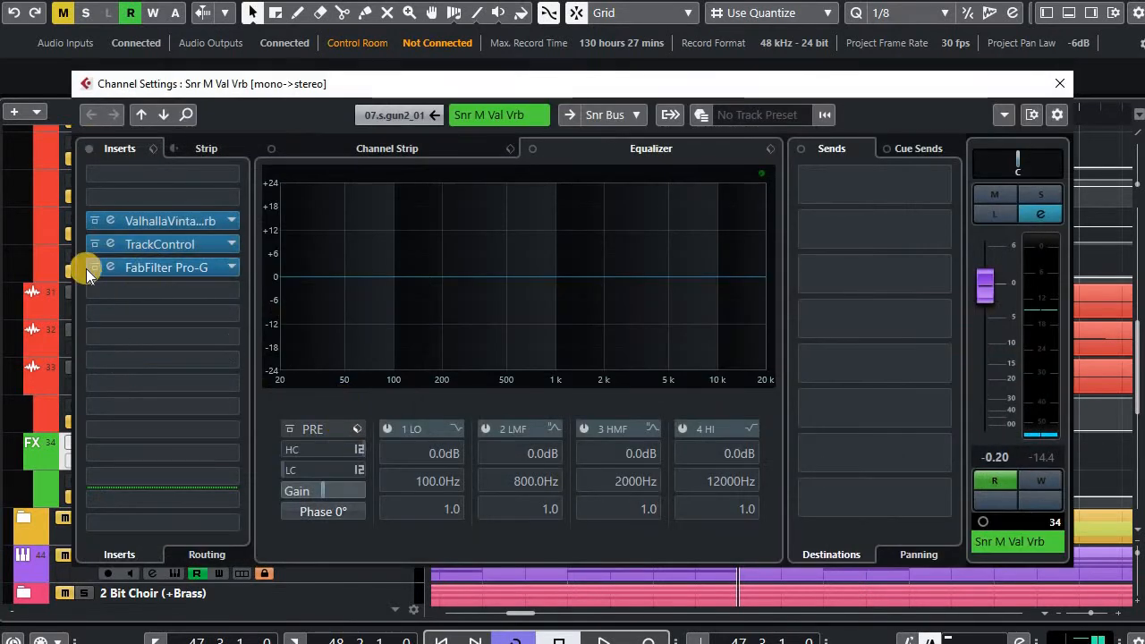
click(111, 267)
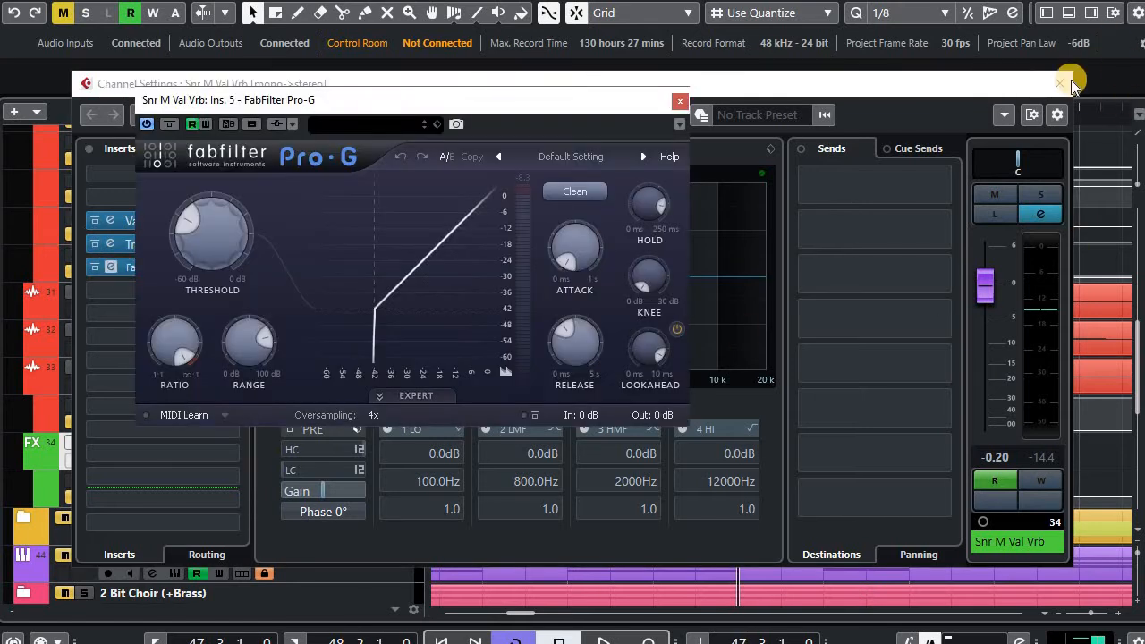
drag(606, 123, 626, 25)
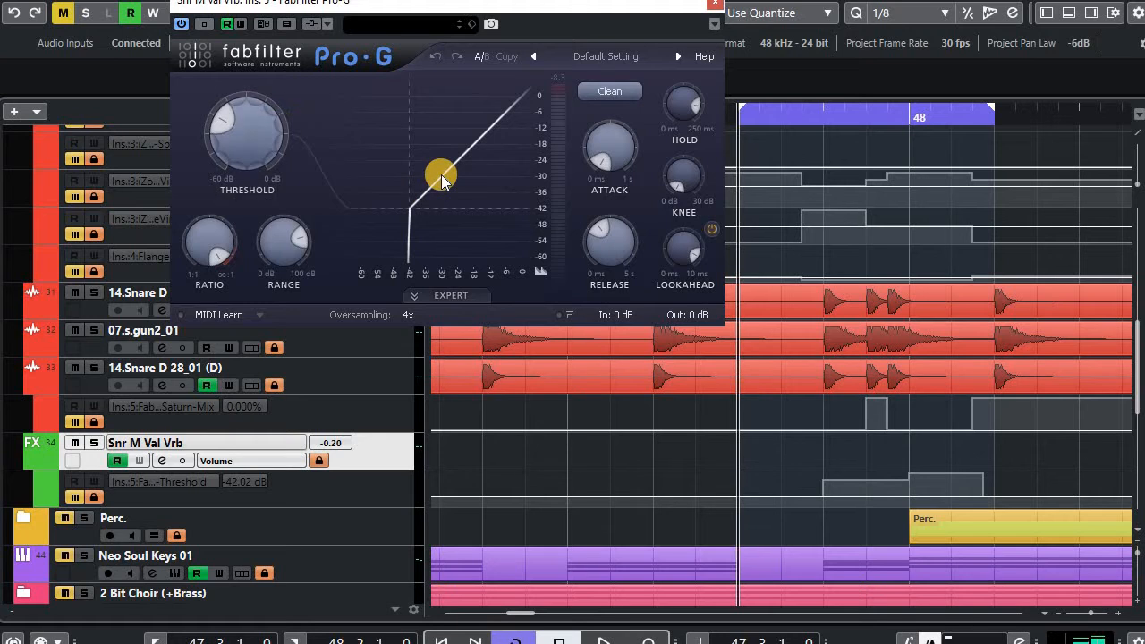
mouse_move(257, 140)
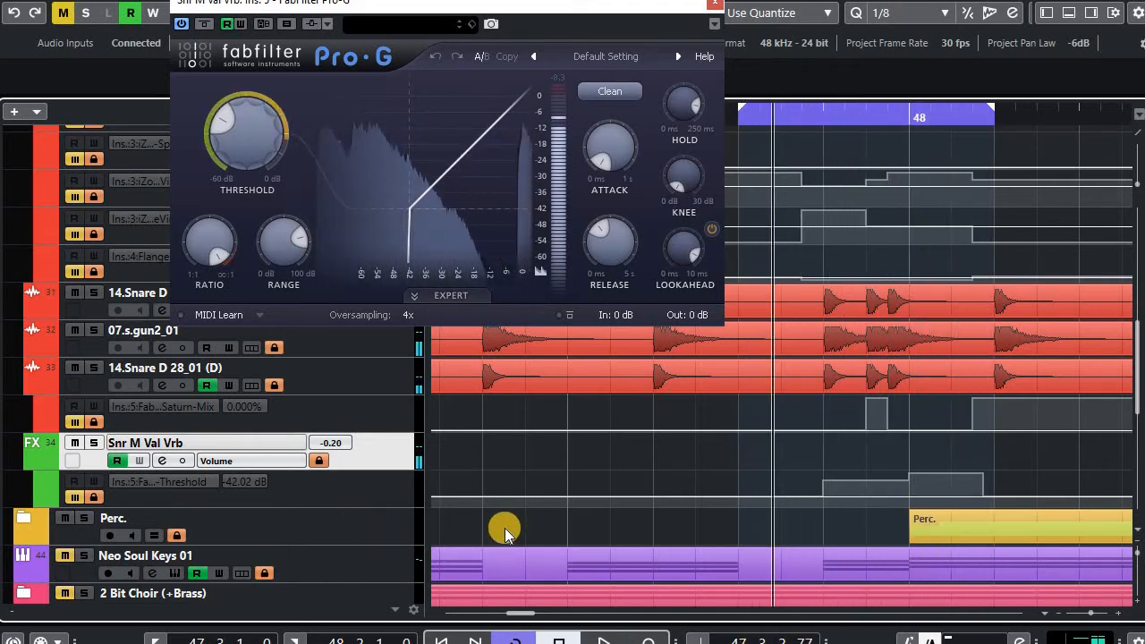
key(space)
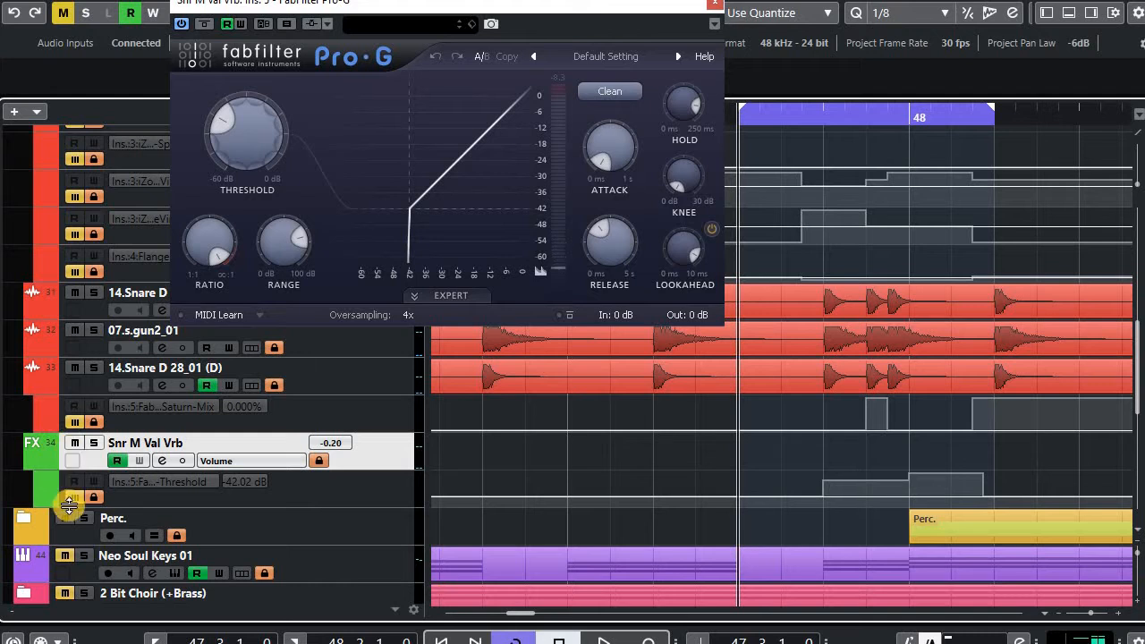
Enable the Pro-G Threshold automation on Snr M Val Vrb and audition the loop while watching the gate's threshold
click(76, 498)
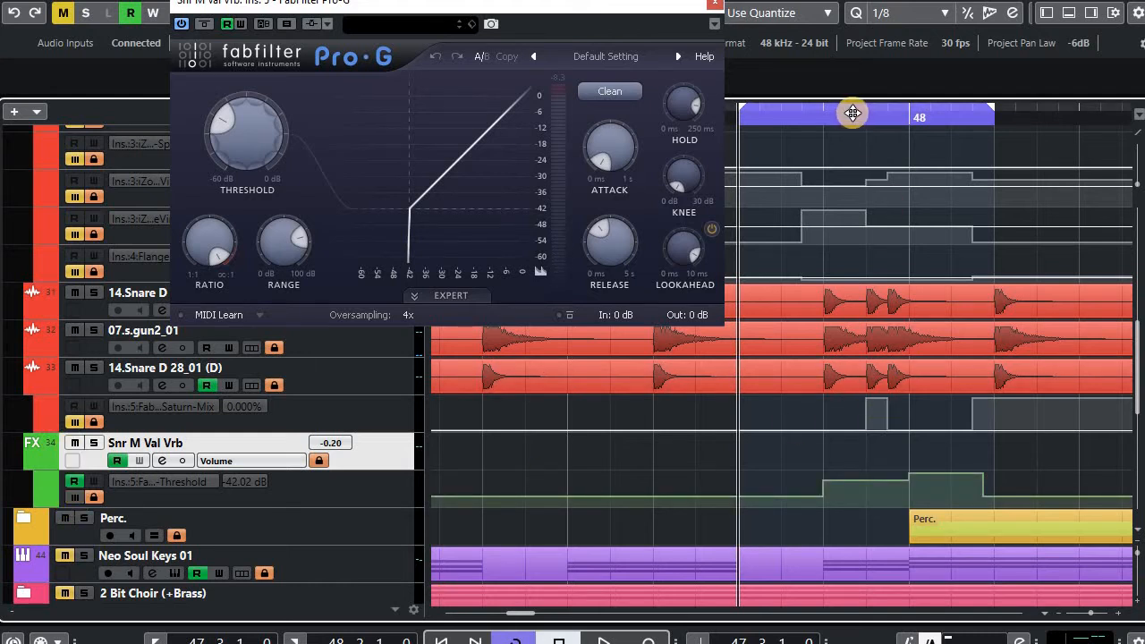
key(space)
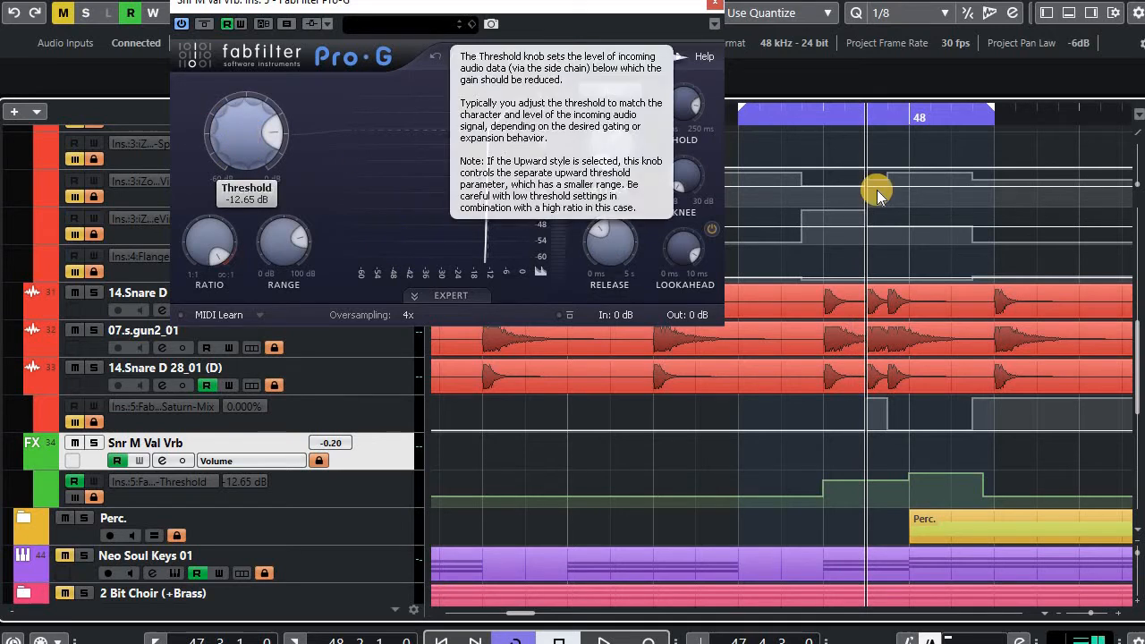
click(937, 116)
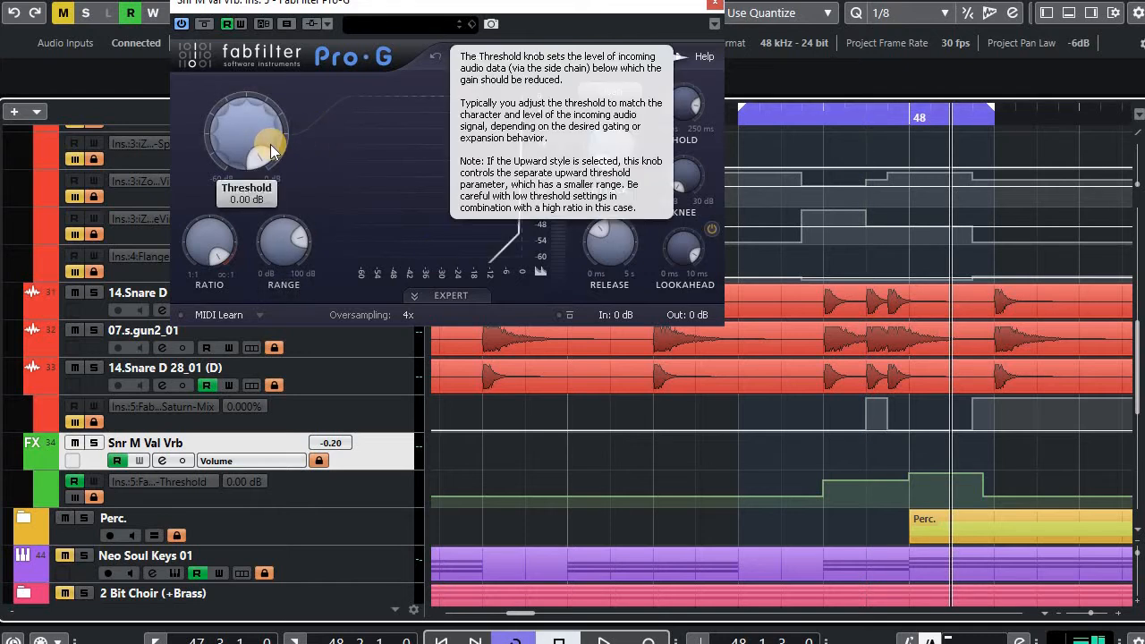
click(732, 143)
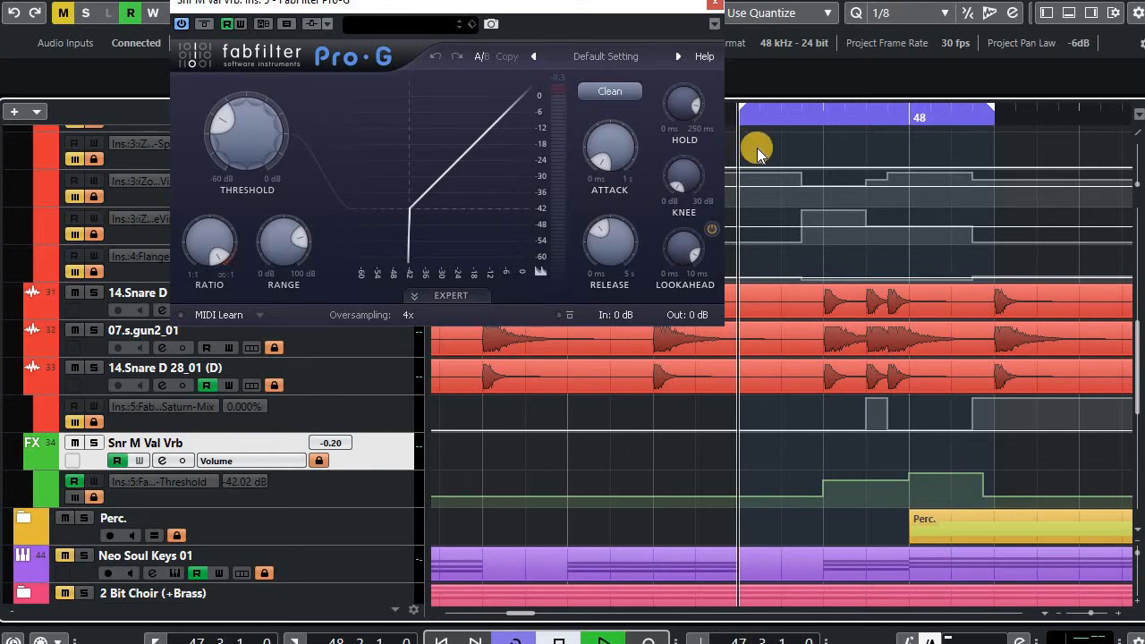
key(space)
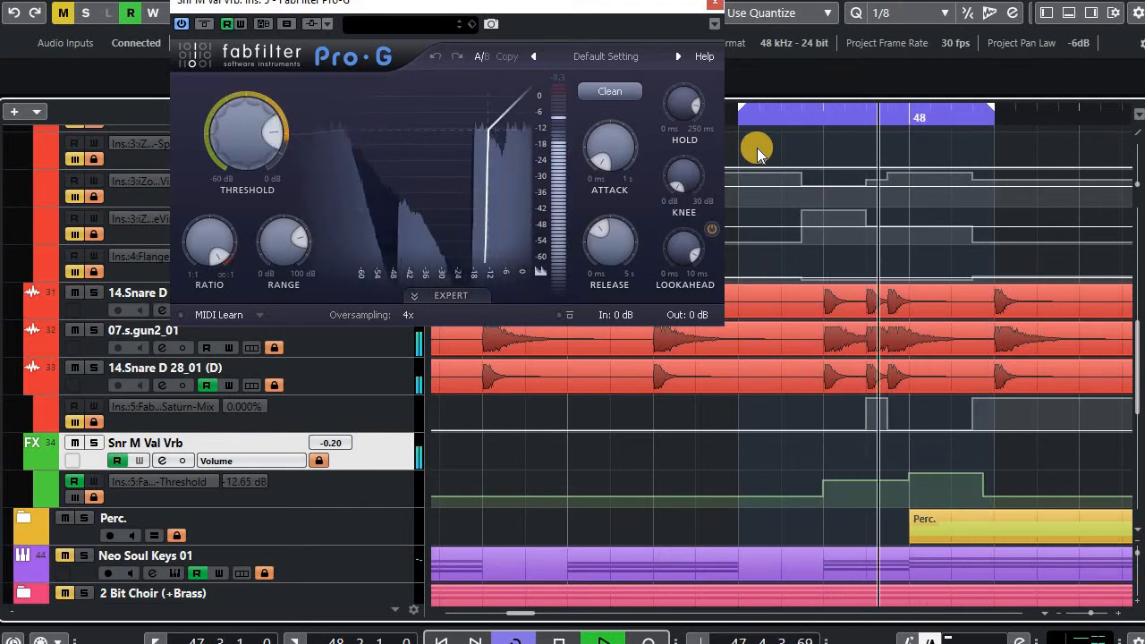
key(space)
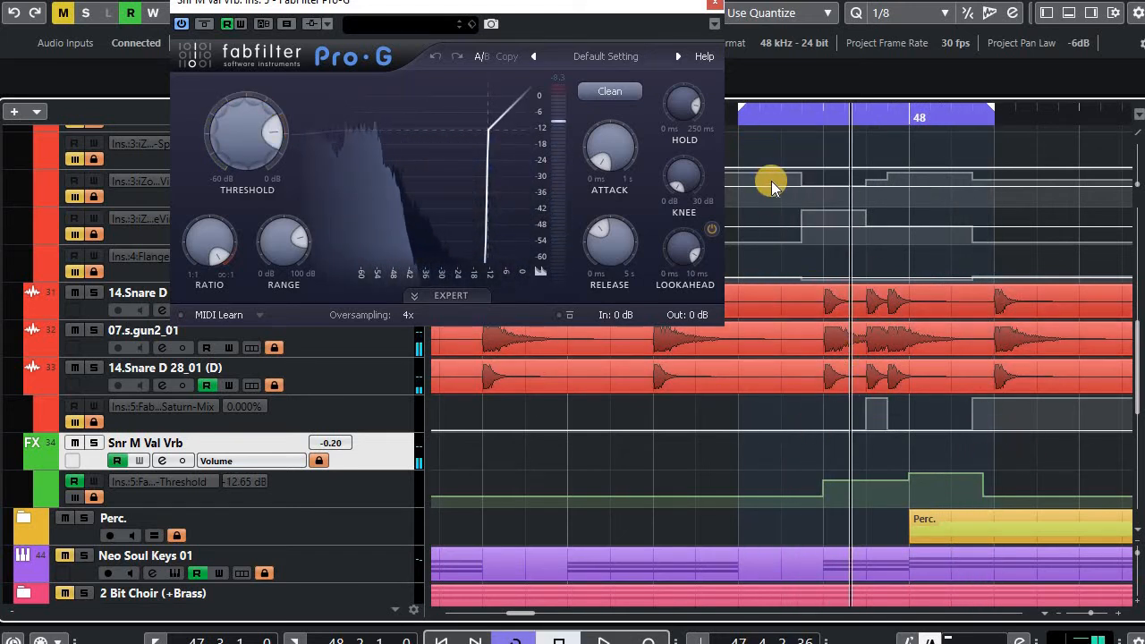
key(KP_1)
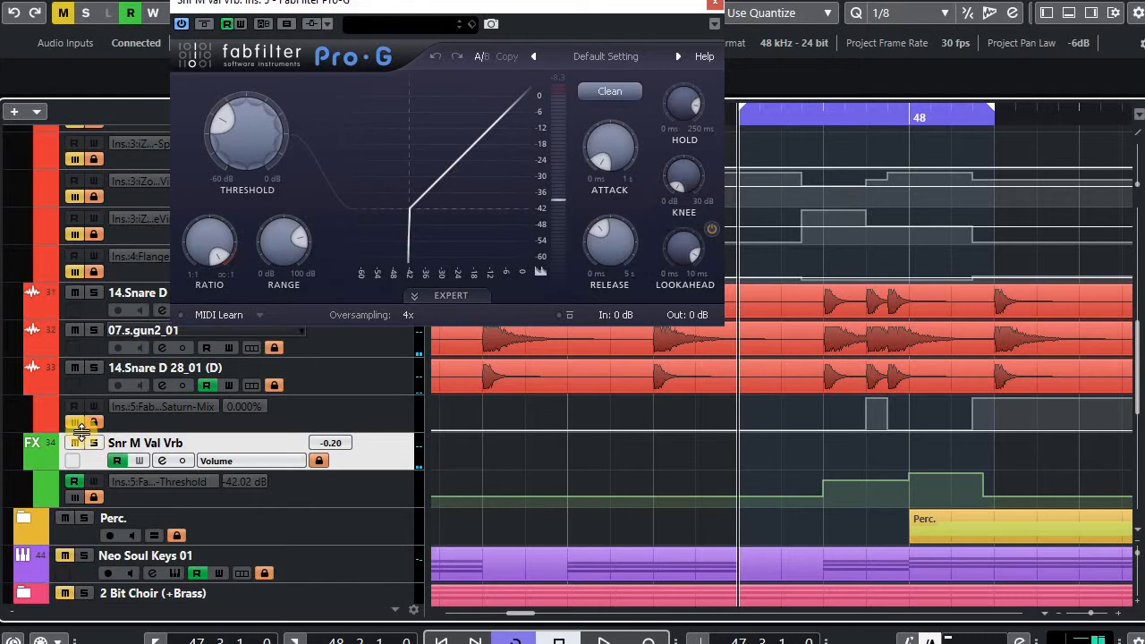
Compare the loop with the Pro-G Threshold automation off and on, leave it enabled, and close the gate
click(180, 493)
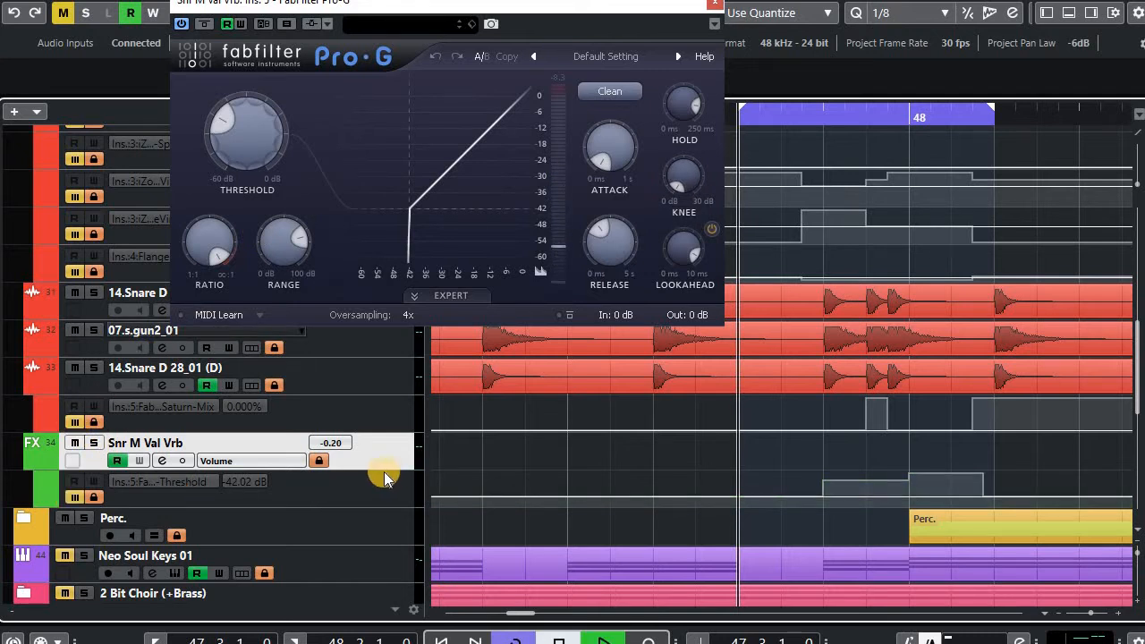
key(space)
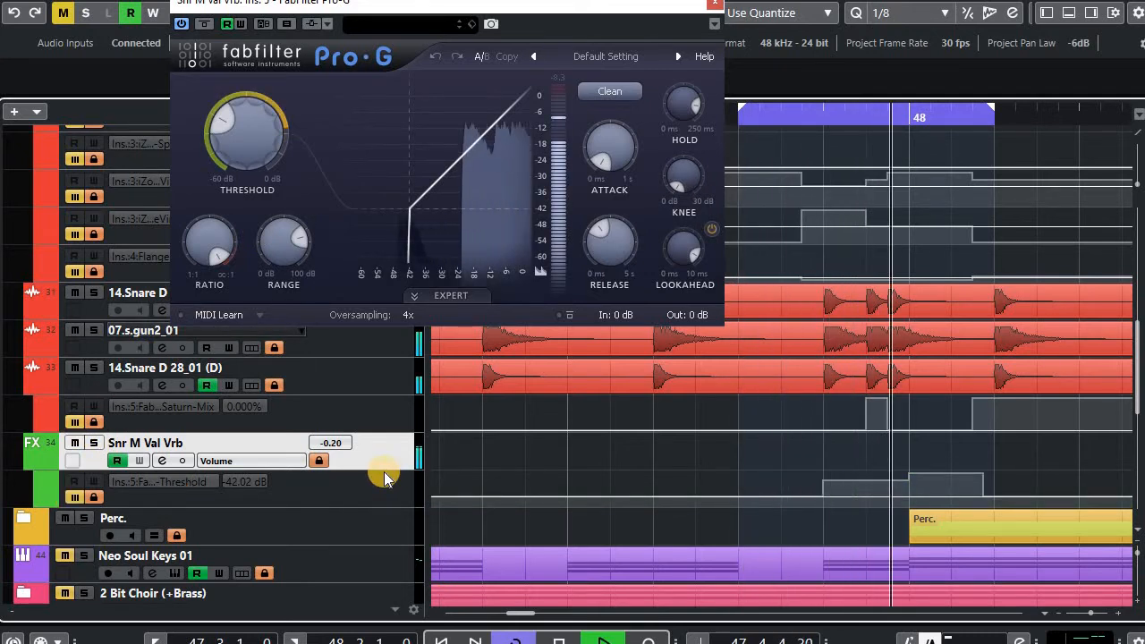
click(69, 490)
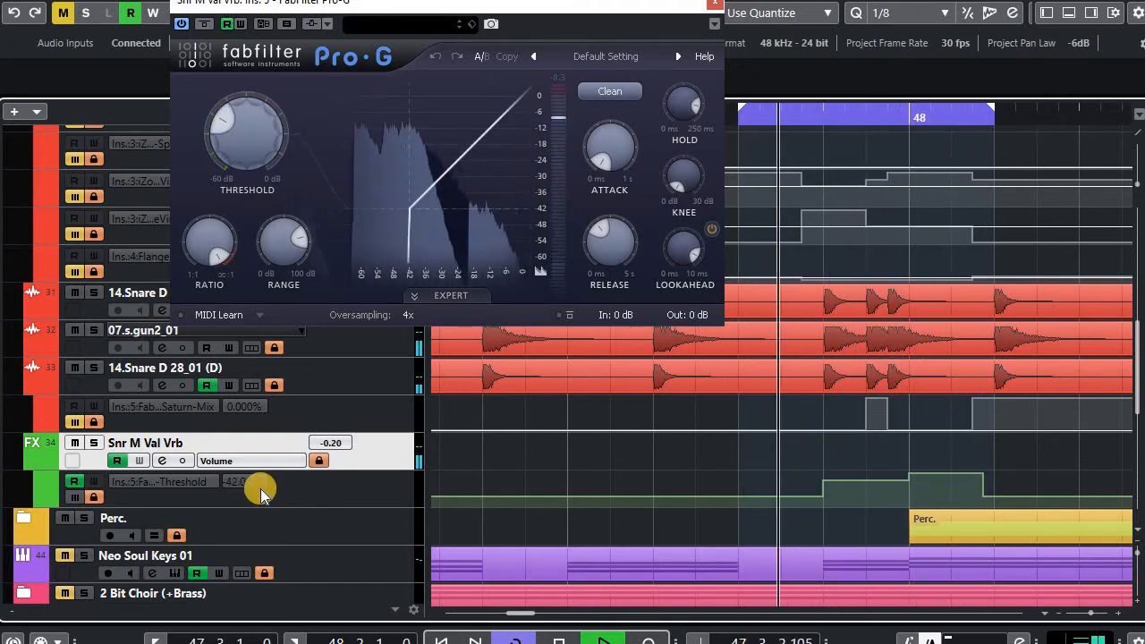
key(space)
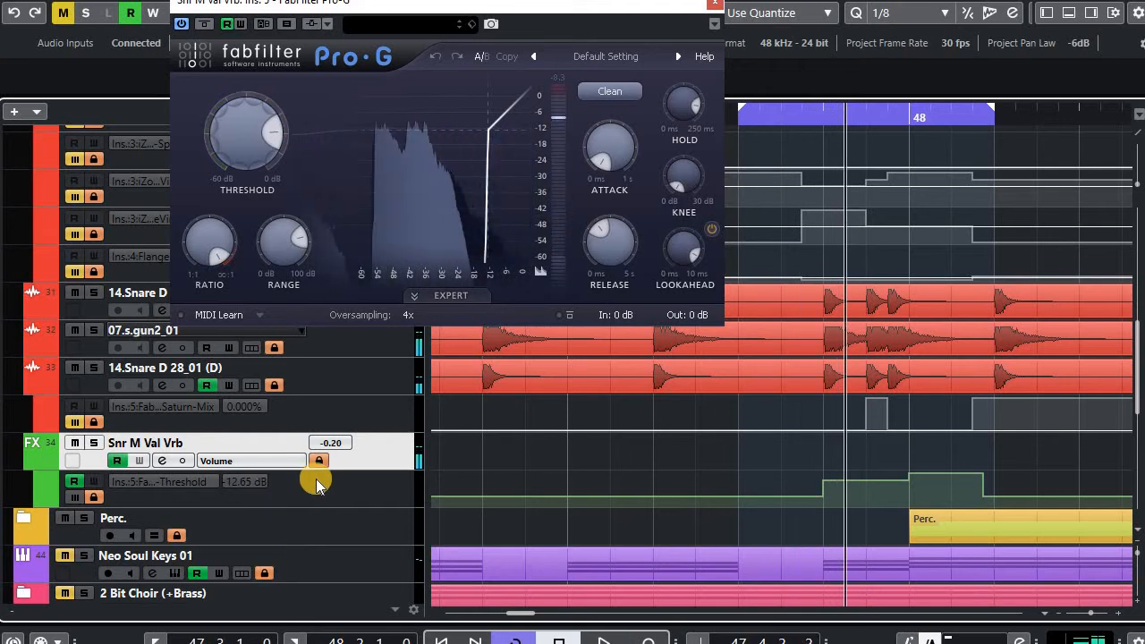
click(74, 492)
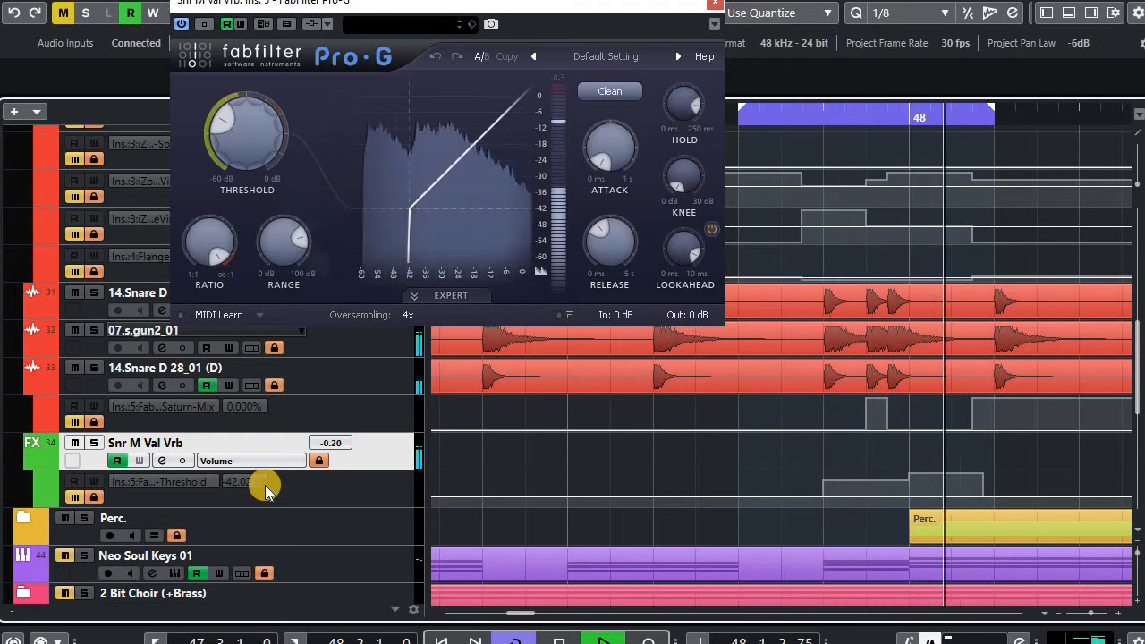
key(space)
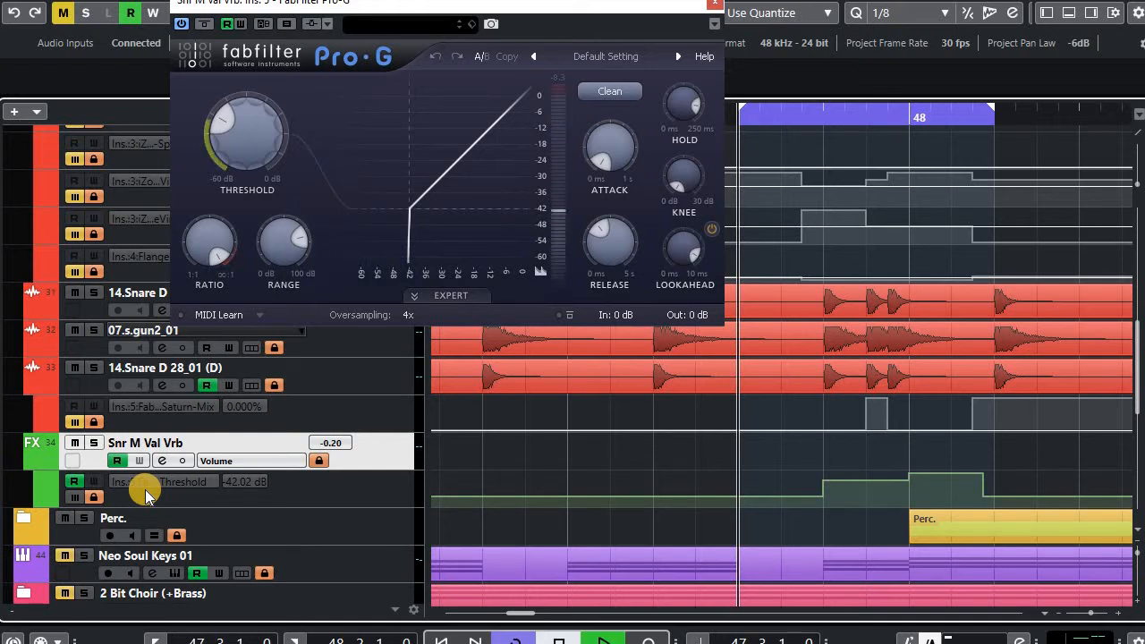
key(space)
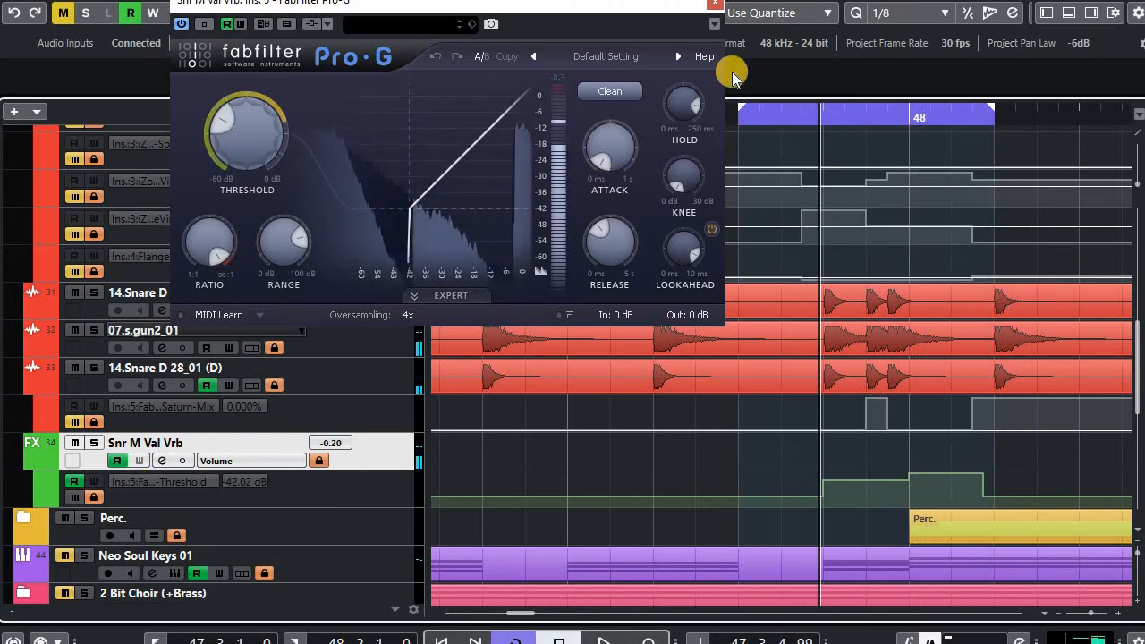
click(721, 10)
Open FabFilter Saturn on the 14.Snare D 28_01 (D) track, move its window off the snare lanes, and examine its Drive and Mix controls
scroll(387, 376, up, 2)
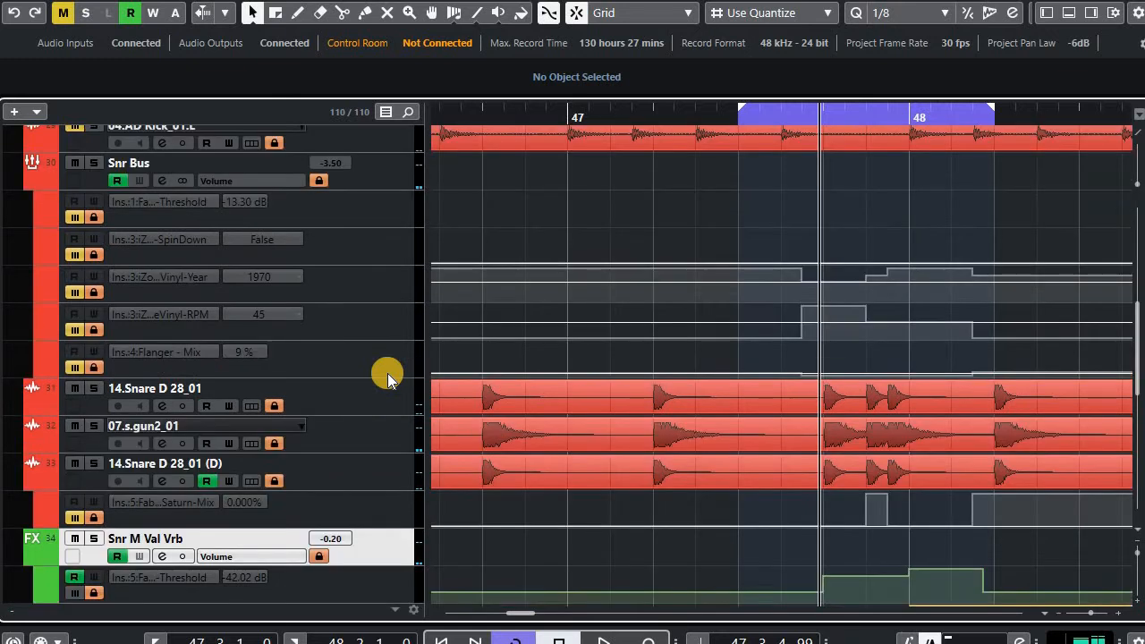
scroll(388, 375, up, 2)
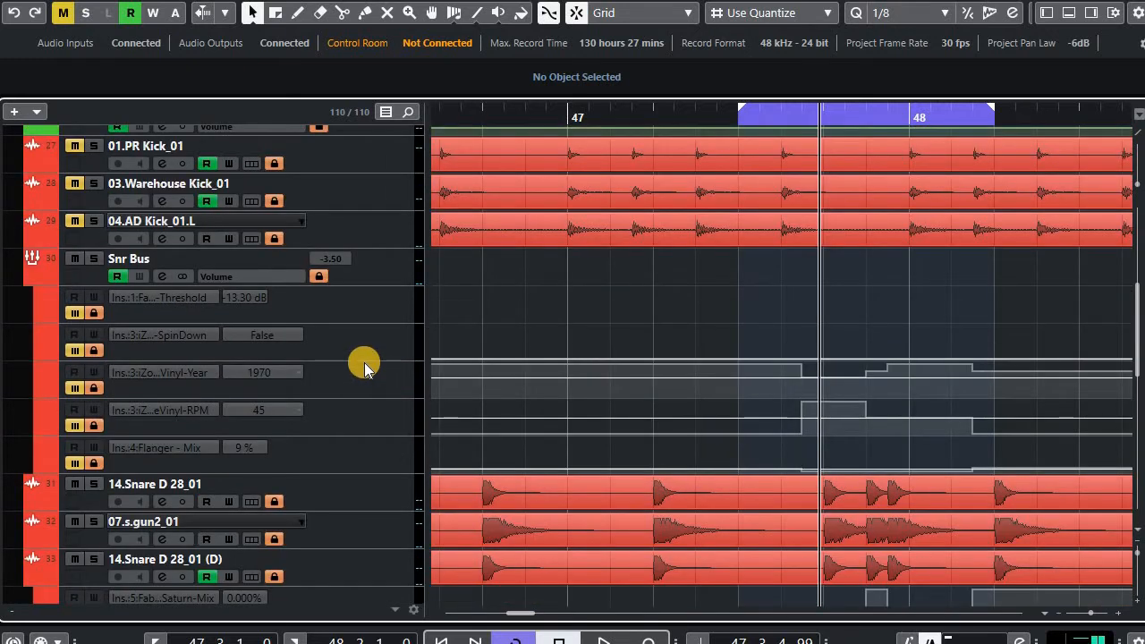
scroll(364, 367, down, 2)
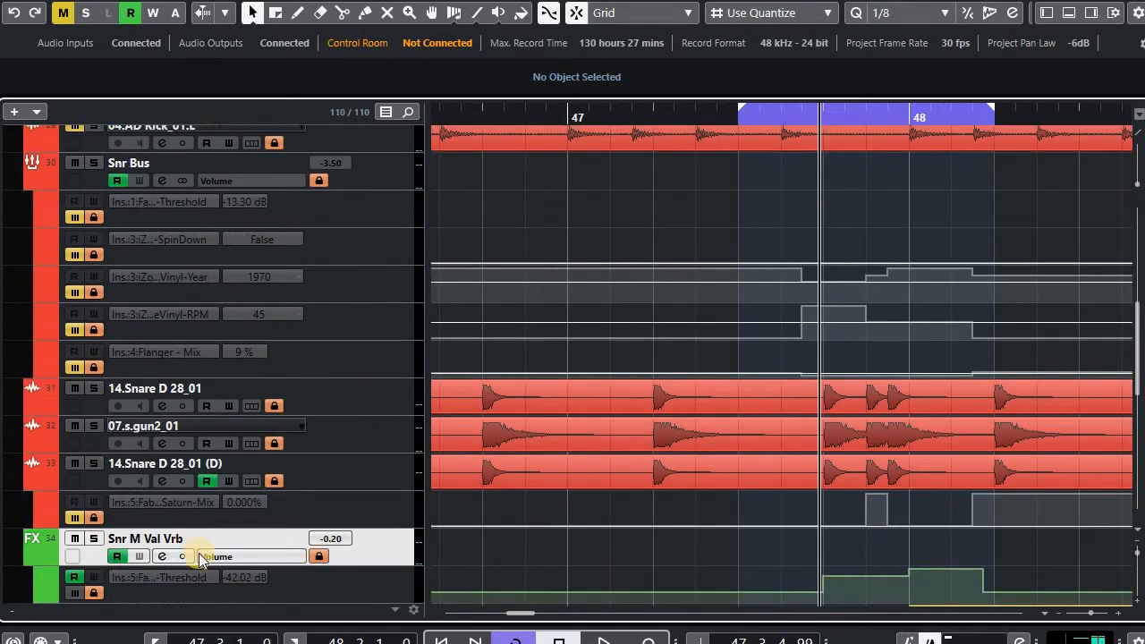
click(162, 480)
click(110, 269)
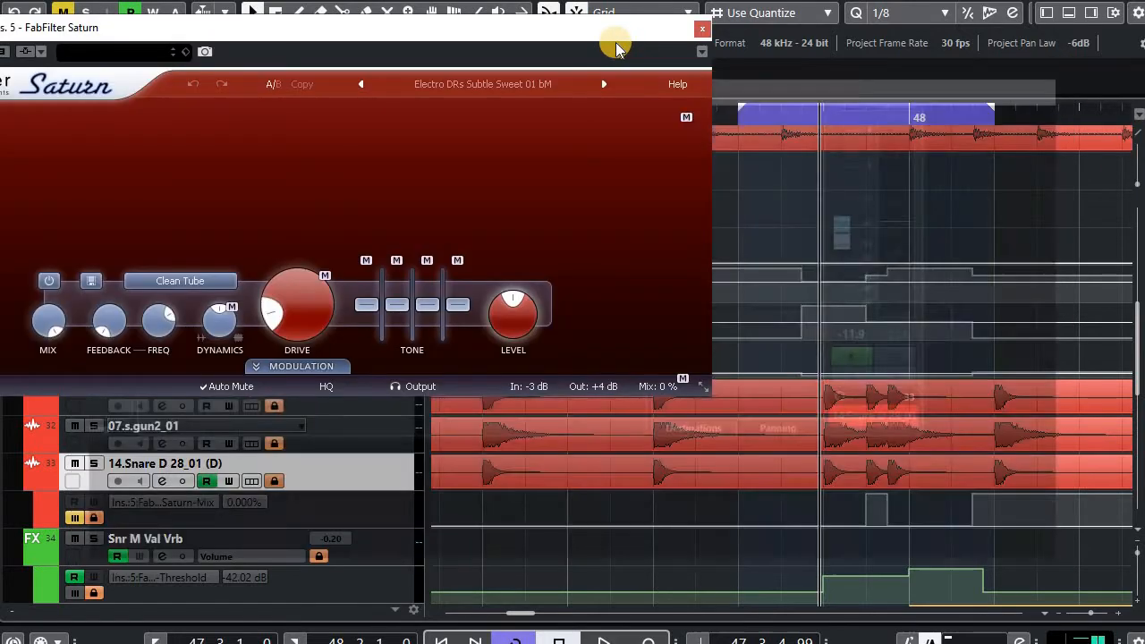
mouse_move(678, 21)
mouse_down()
mouse_move(759, 0)
mouse_move(687, 5)
mouse_up()
key(KP_1)
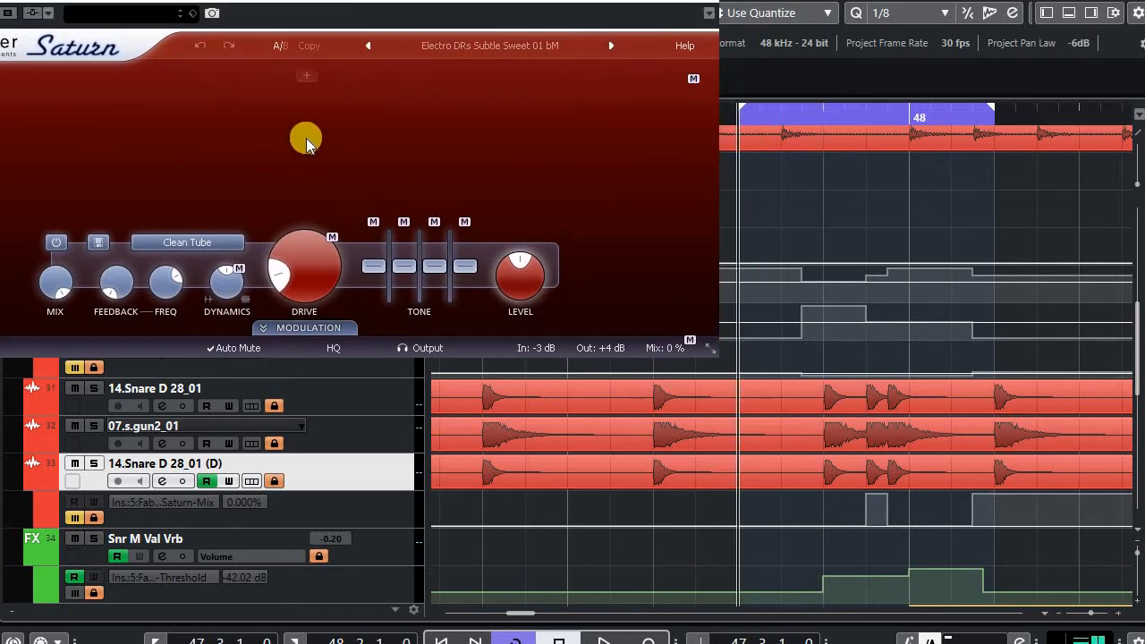
mouse_move(299, 288)
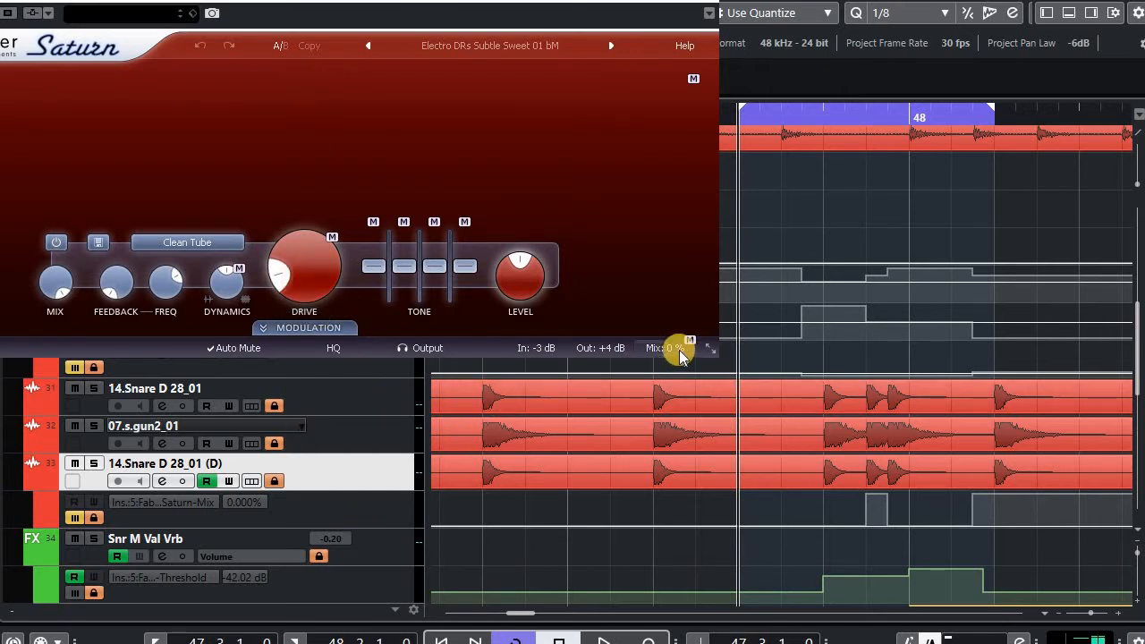
mouse_move(667, 352)
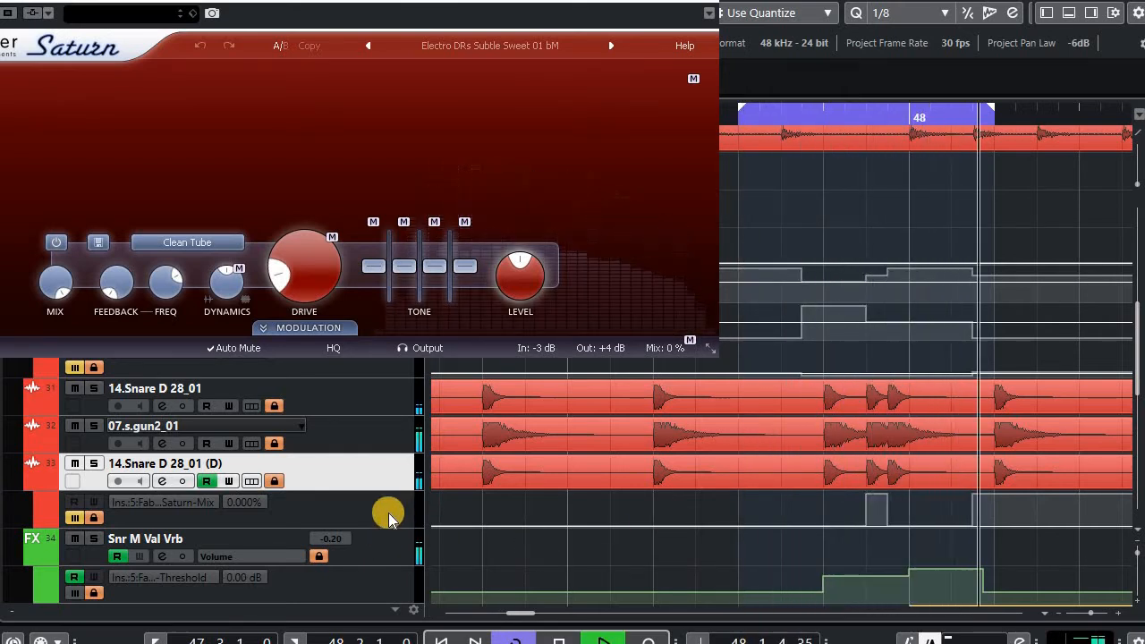
Enable the Saturn Mix automation on 14.Snare D 28_01 (D), audition it in the loop, and close the plug-in
scroll(389, 517, down, 3)
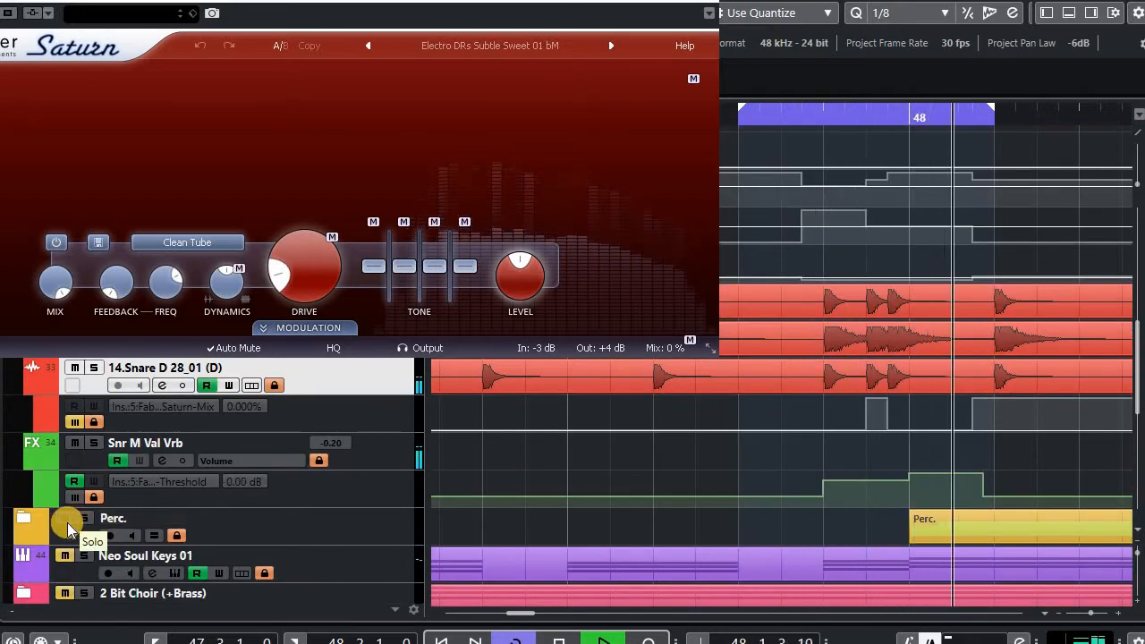
scroll(380, 528, up, 6)
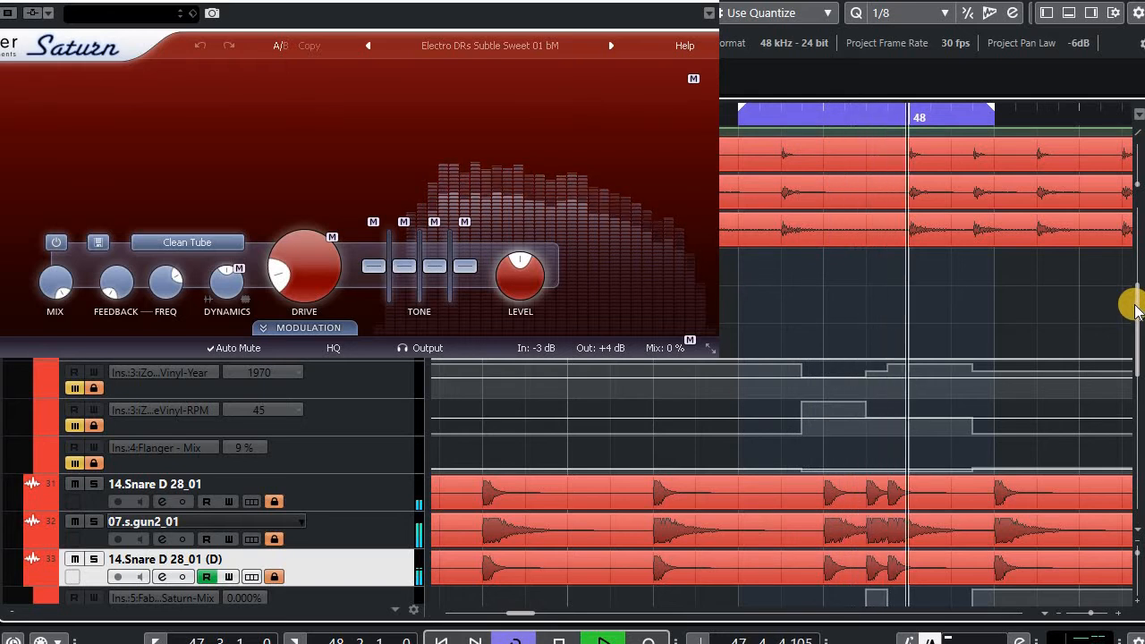
drag(1136, 304, 1137, 332)
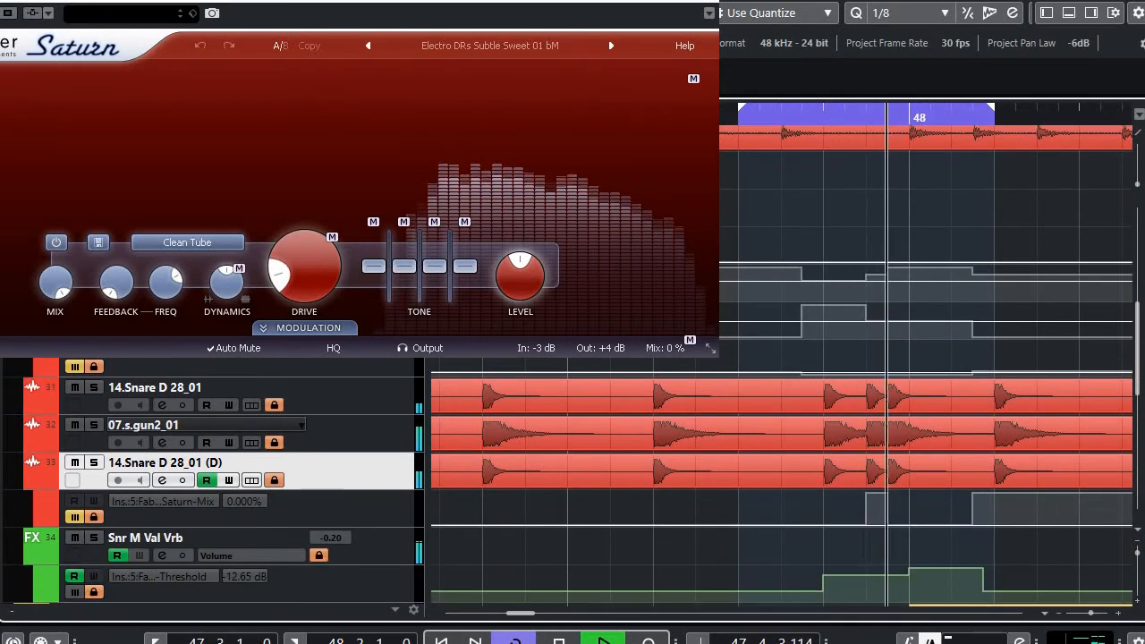
key(space)
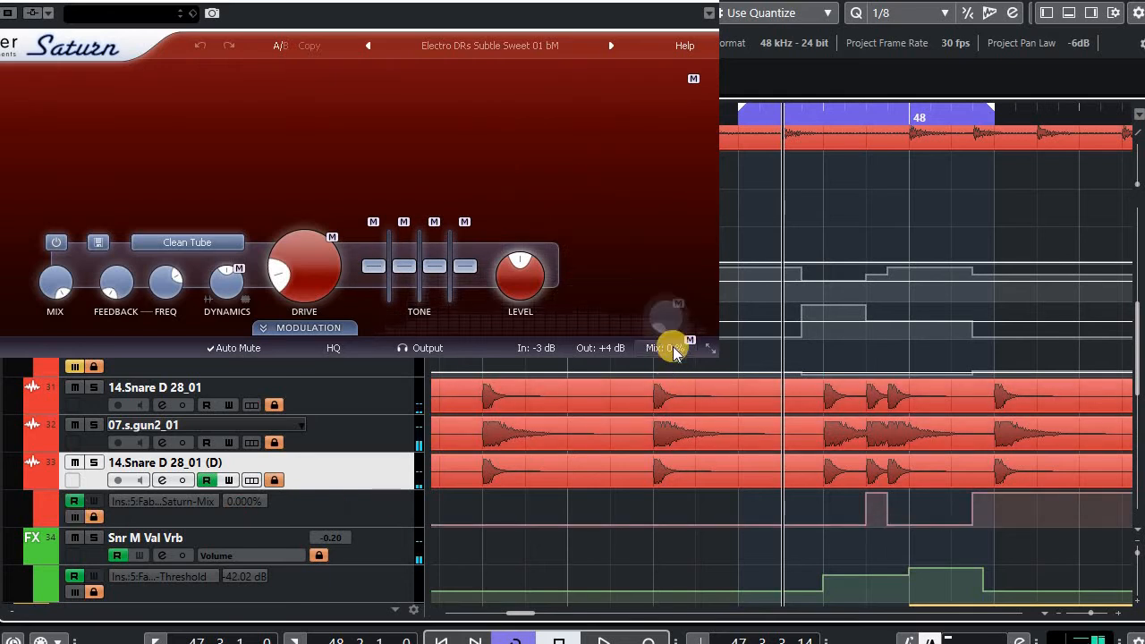
mouse_move(672, 349)
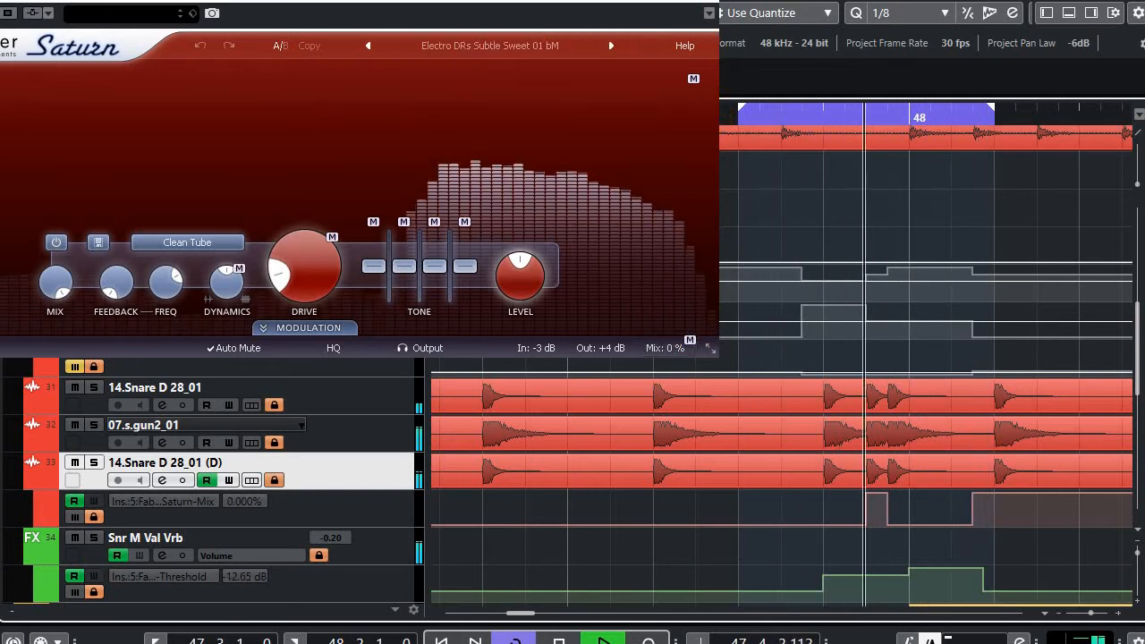
click(706, 1)
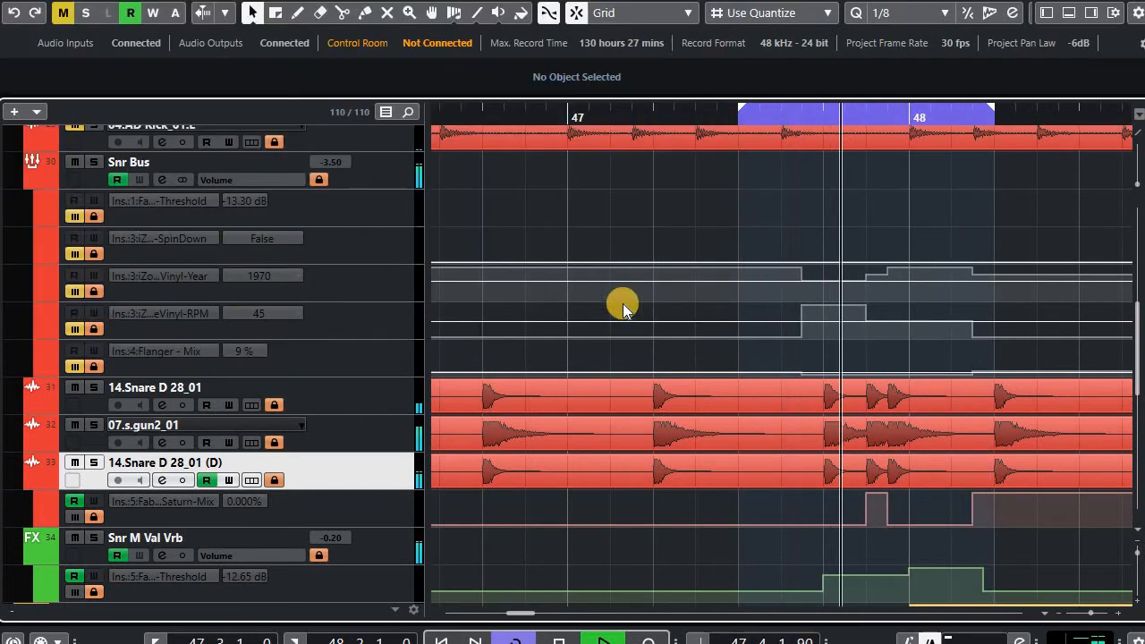
Step through the Snr Bus, Snr M Val Vrb and the three snare tracks while the loop plays, reviewing what each holds
click(375, 172)
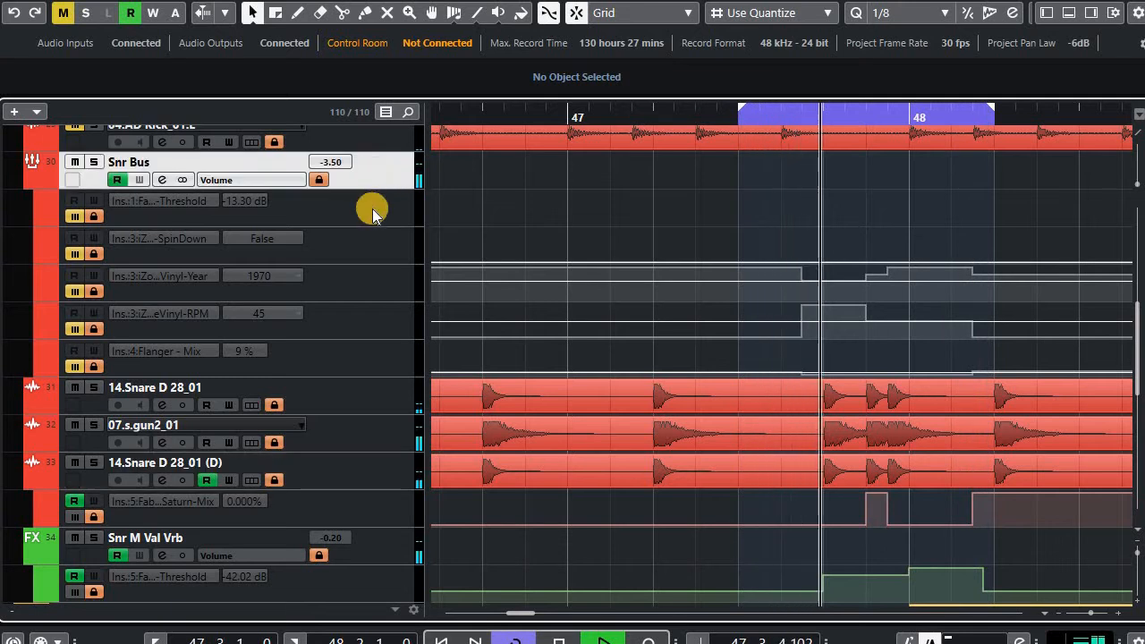
click(381, 552)
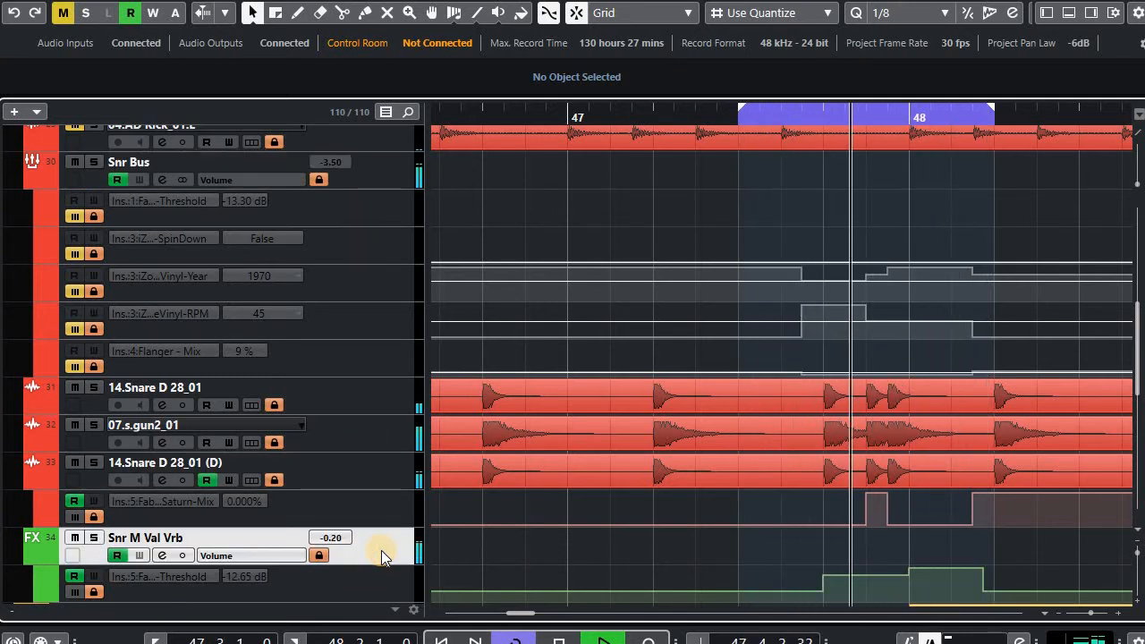
click(390, 463)
click(389, 433)
click(389, 398)
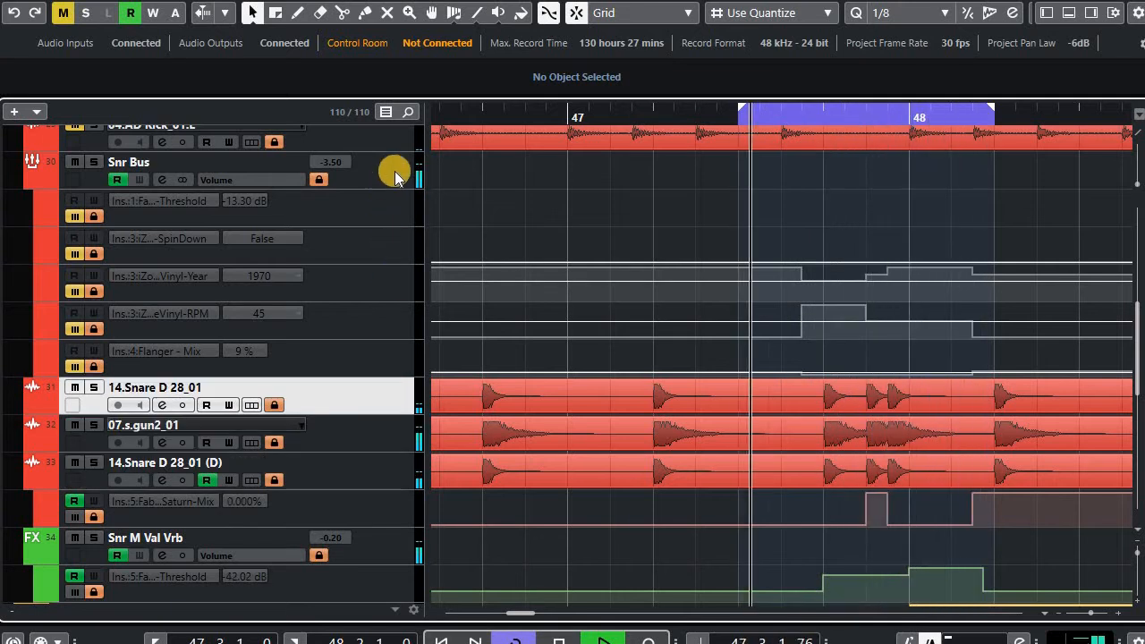
Open the Flanger insert on Snr Bus, close the channel settings, and move the plug-in window clear of the automation lanes
click(394, 172)
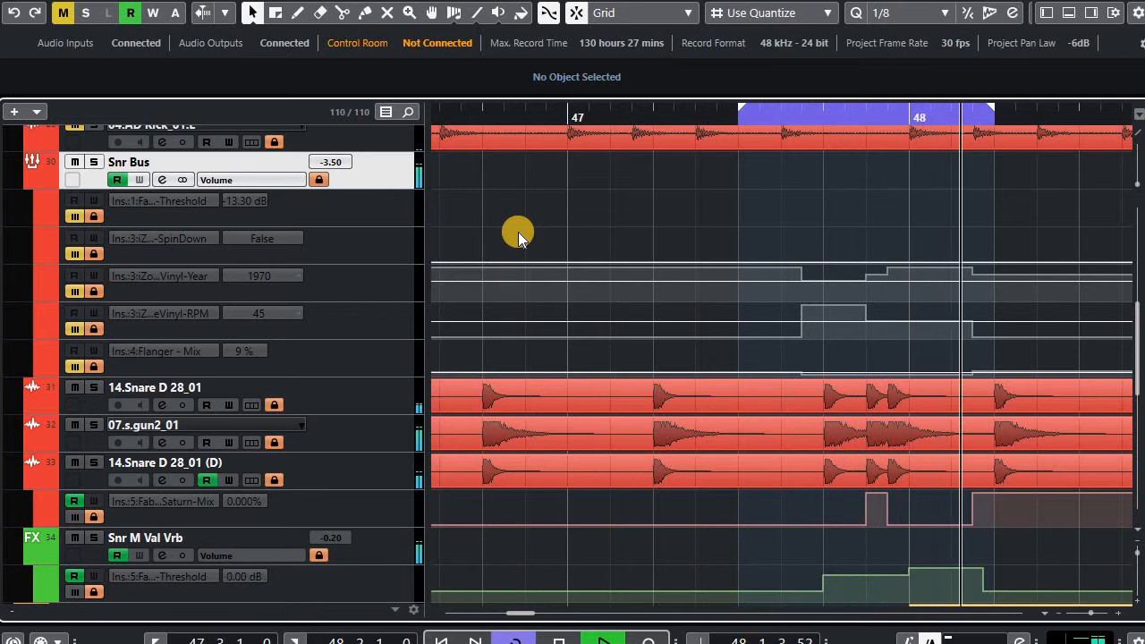
click(161, 179)
click(113, 249)
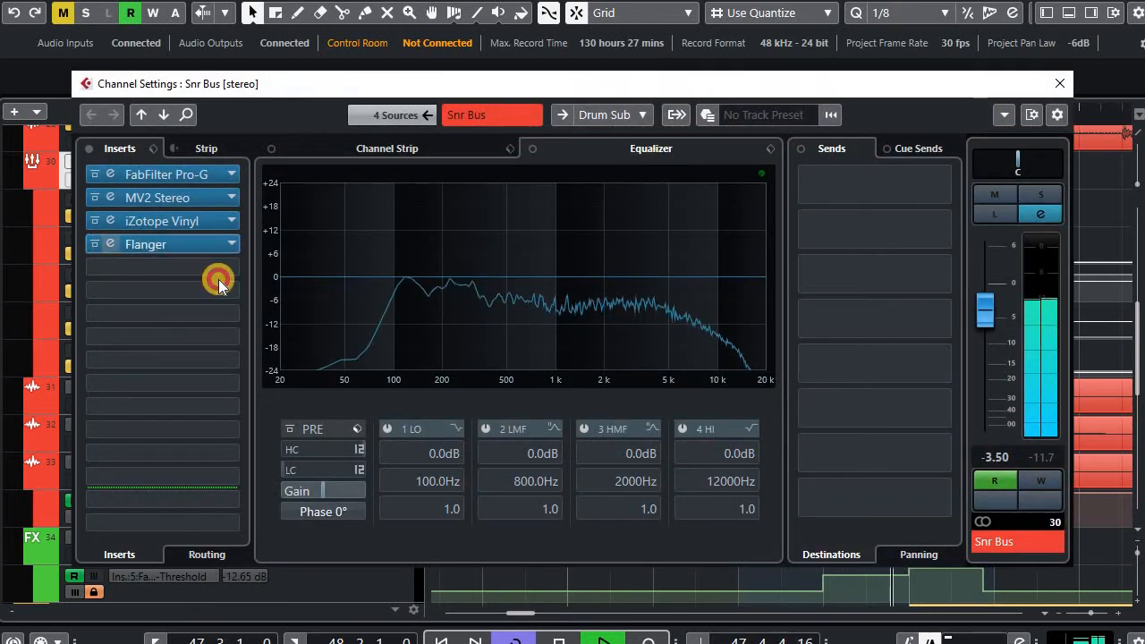
click(1058, 83)
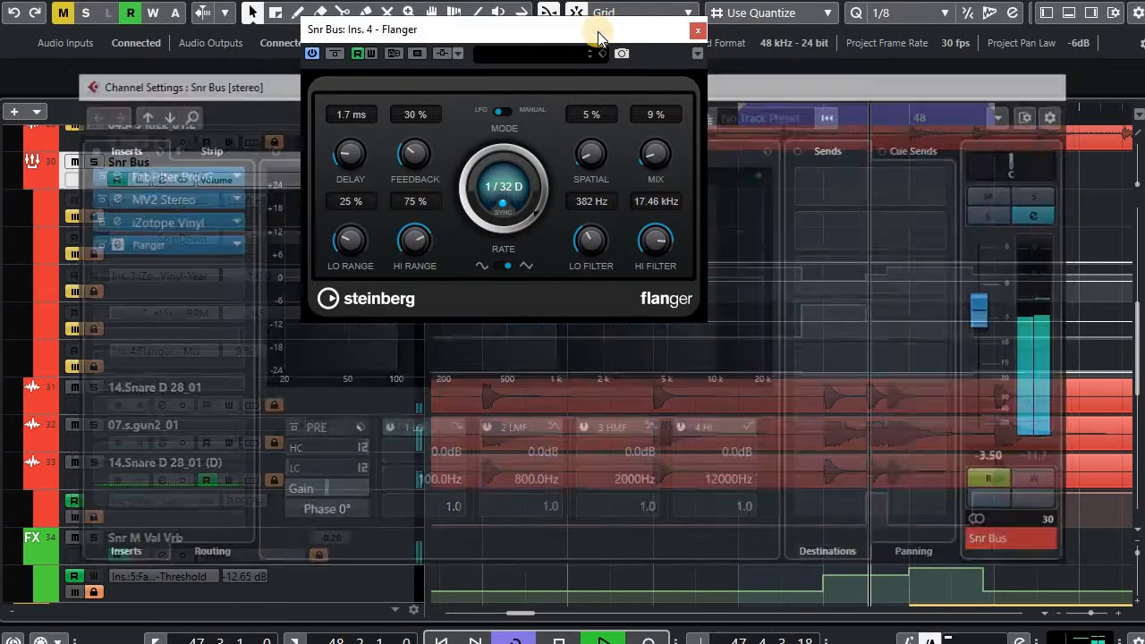
drag(600, 35, 696, 35)
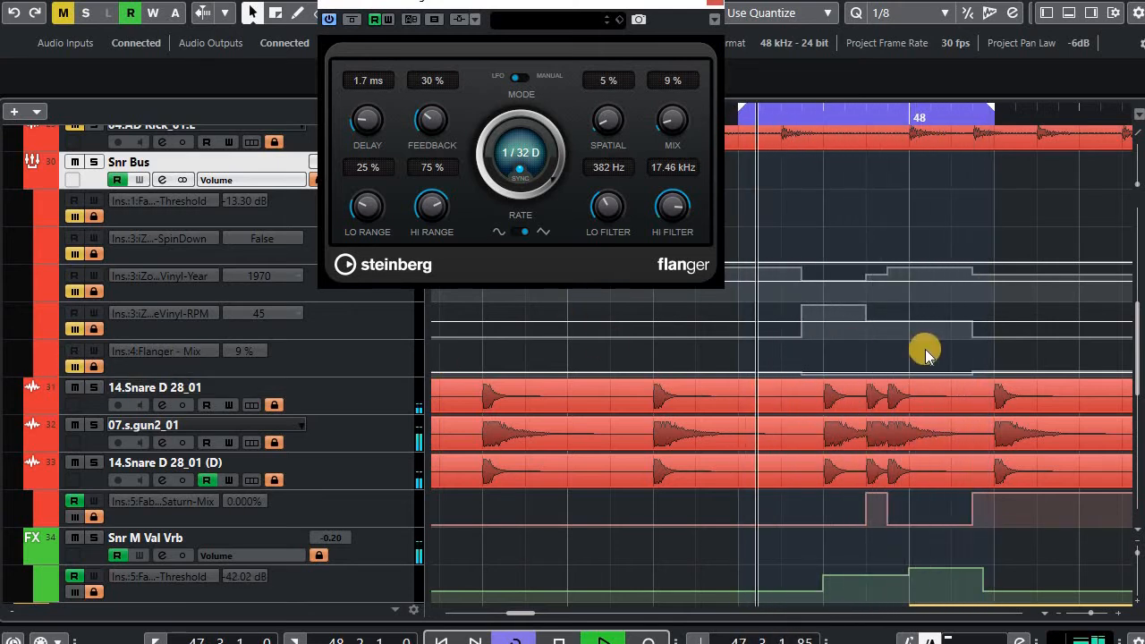
Compare the loop with the Flanger Mix automation on and off, leave it enabled, stop playback, and close the Flanger
click(73, 368)
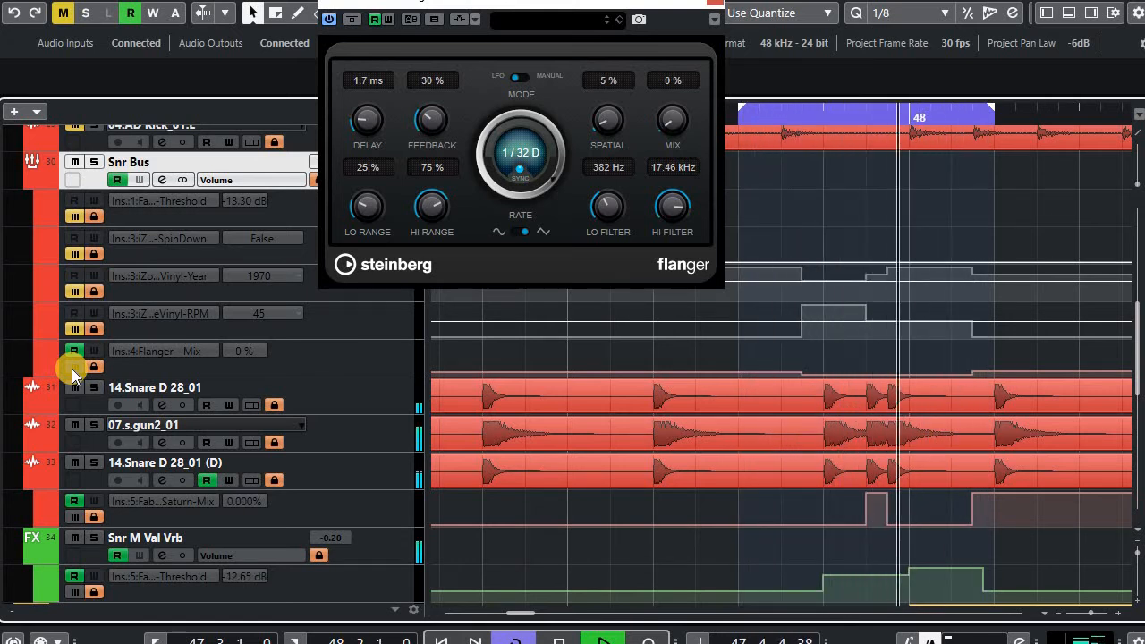
click(71, 369)
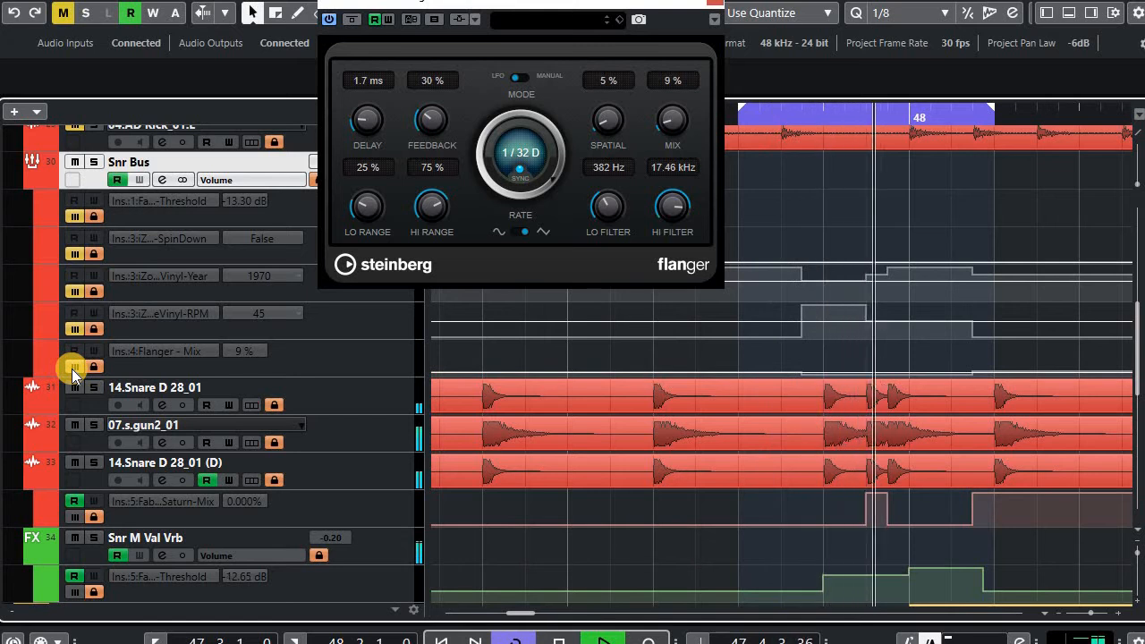
click(72, 367)
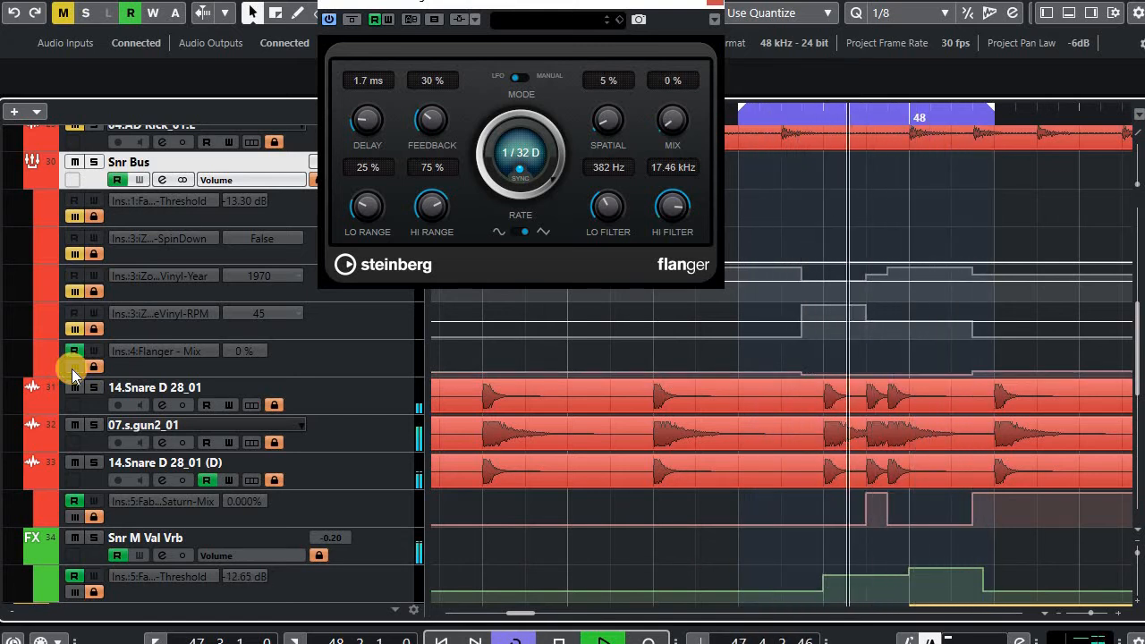
click(74, 368)
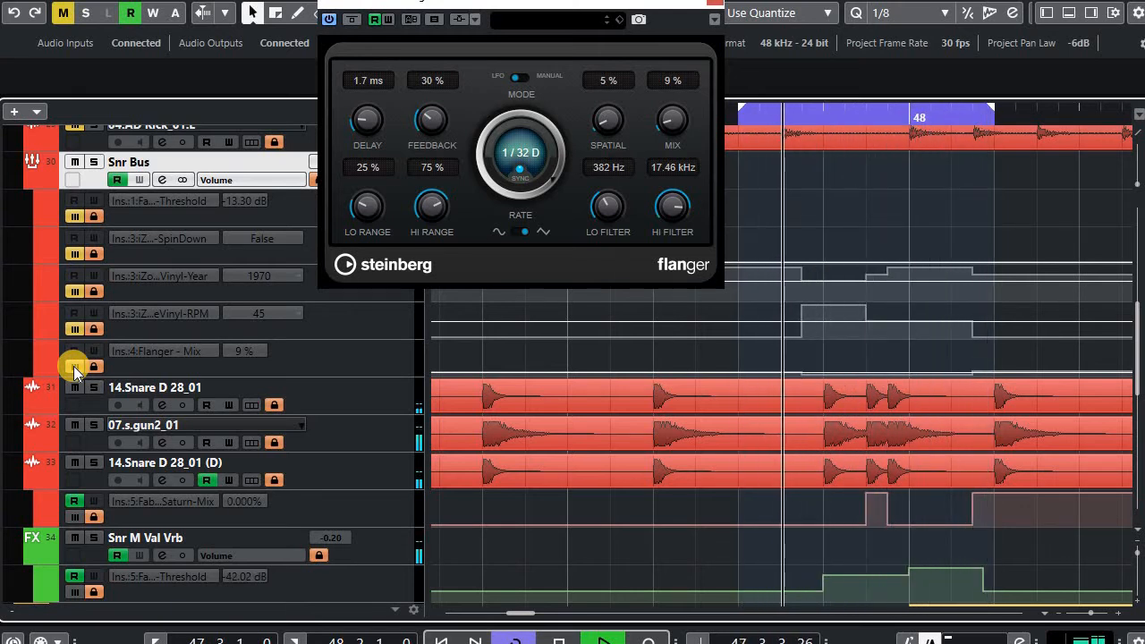
click(73, 366)
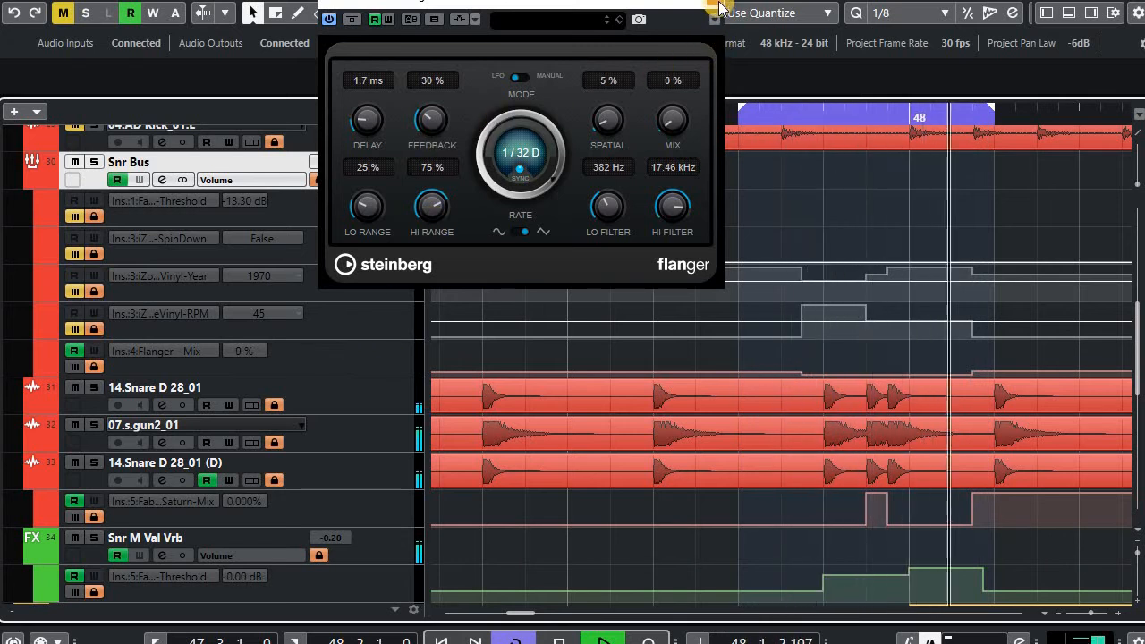
click(273, 185)
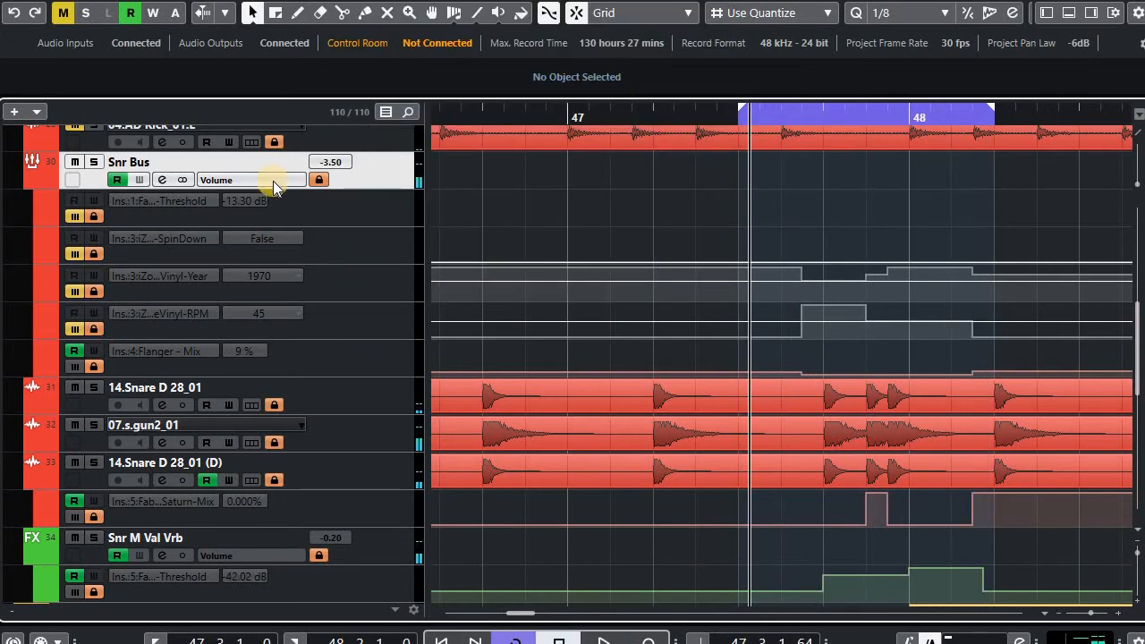
Open iZotope Vinyl on Snr Bus, examine its RPM control, and position the window clear of the Year and RPM automation curves
click(162, 180)
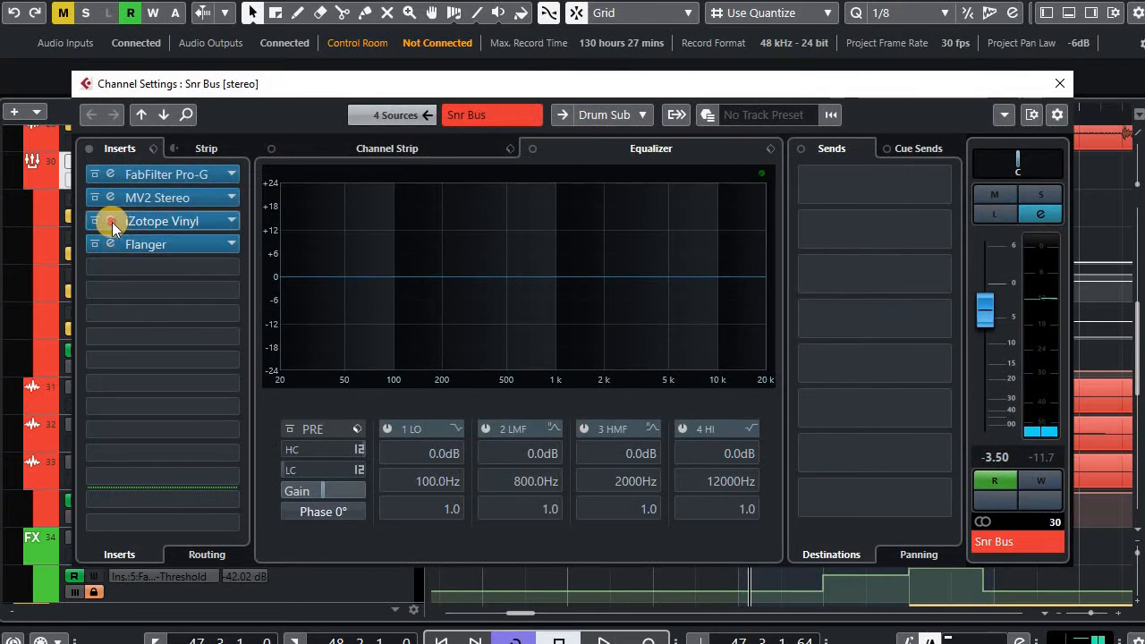
click(111, 220)
click(1057, 85)
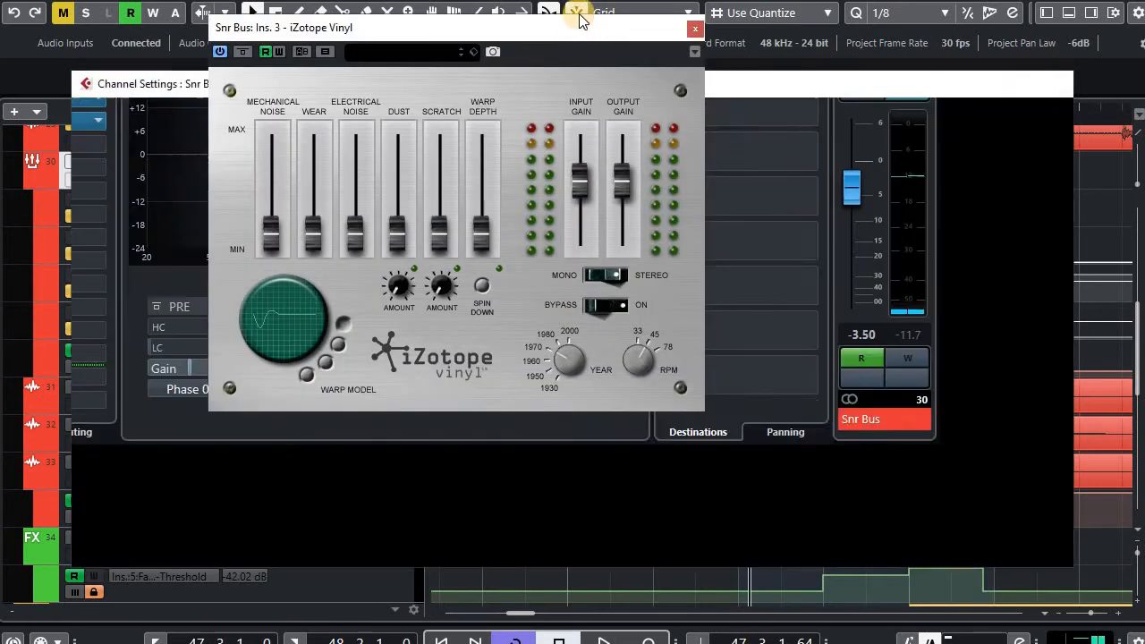
drag(645, 25, 689, 36)
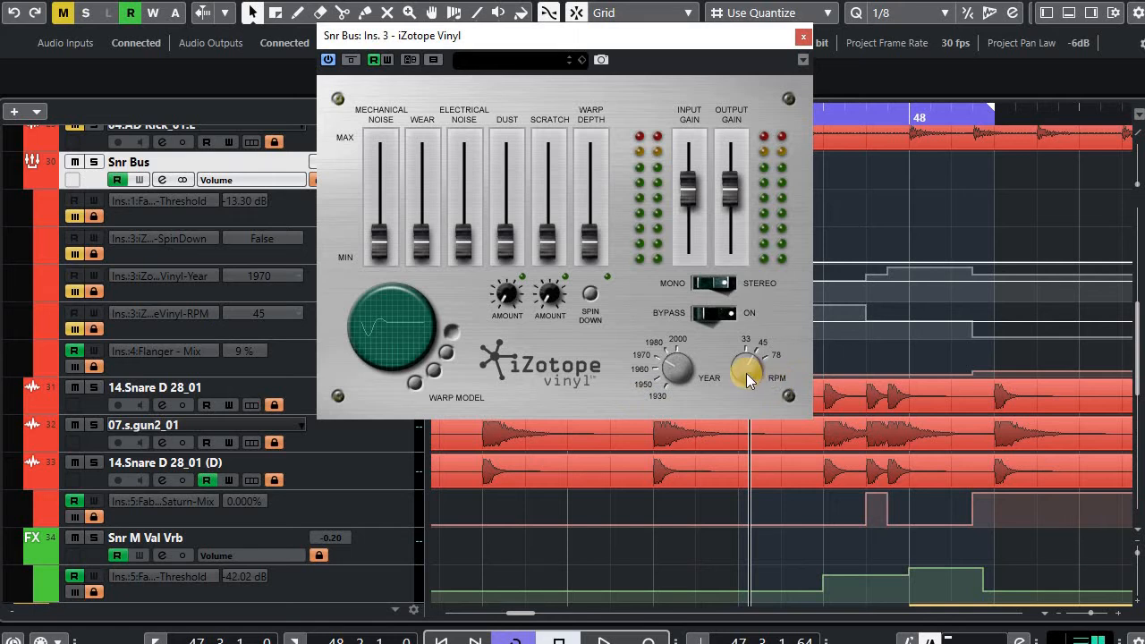
drag(746, 377, 752, 383)
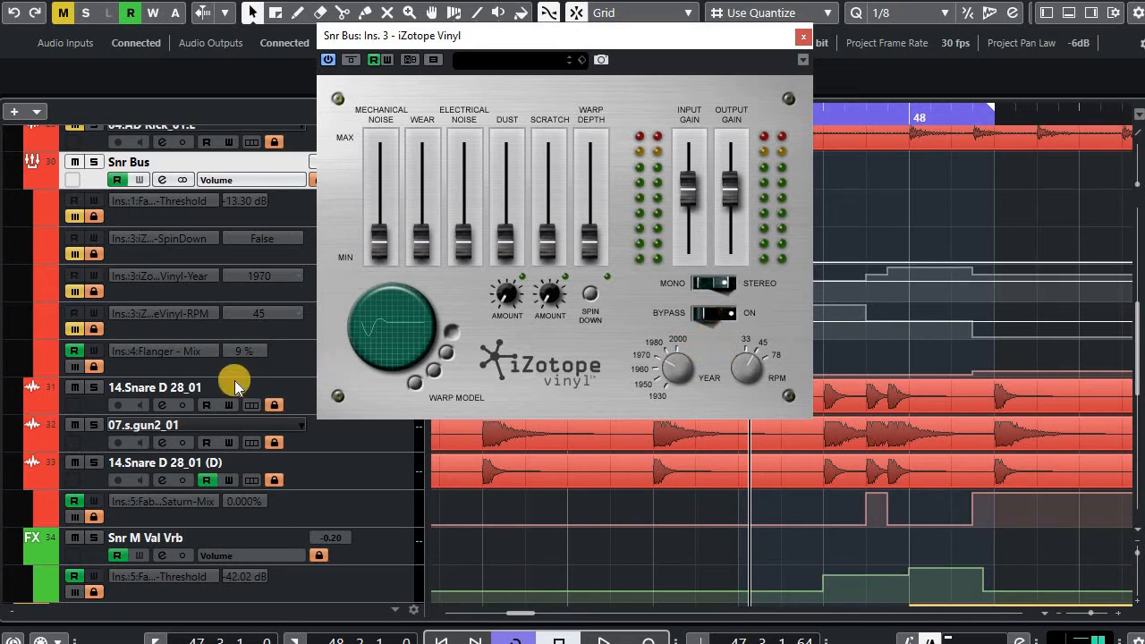
drag(490, 44, 410, 52)
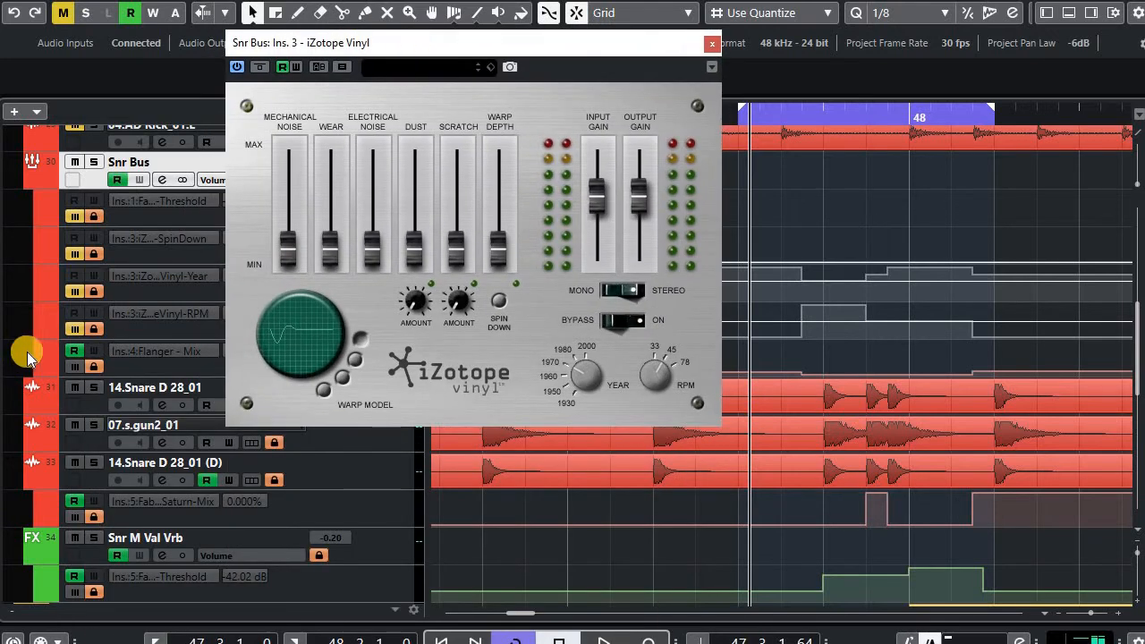
Compare the loop with the Vinyl RPM automation on and off, and leave it enabled
click(76, 330)
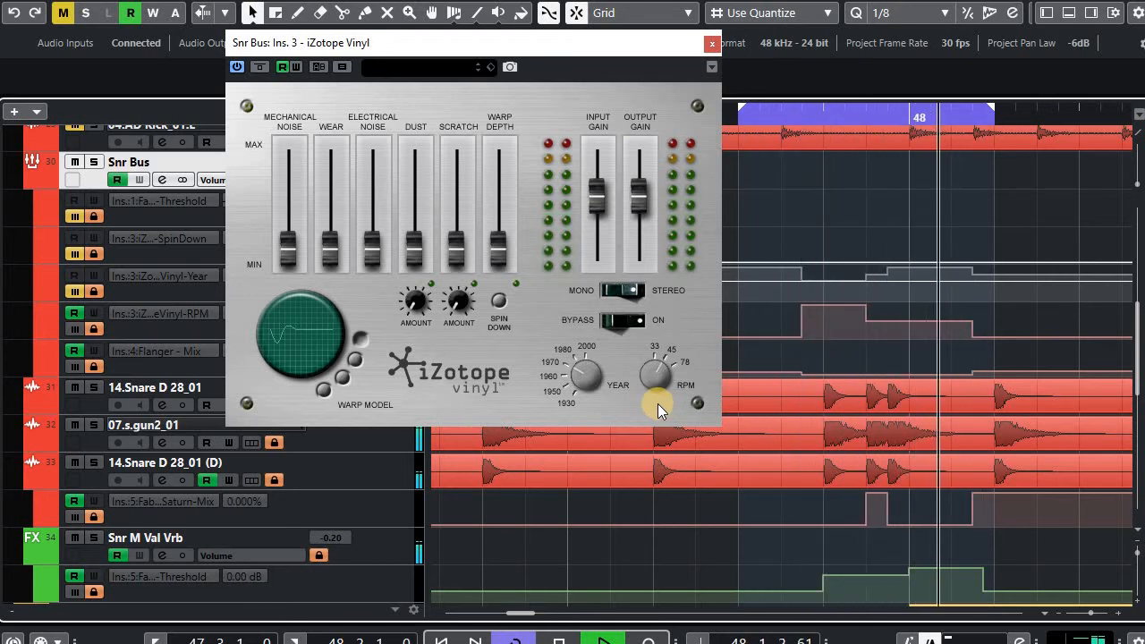
key(space)
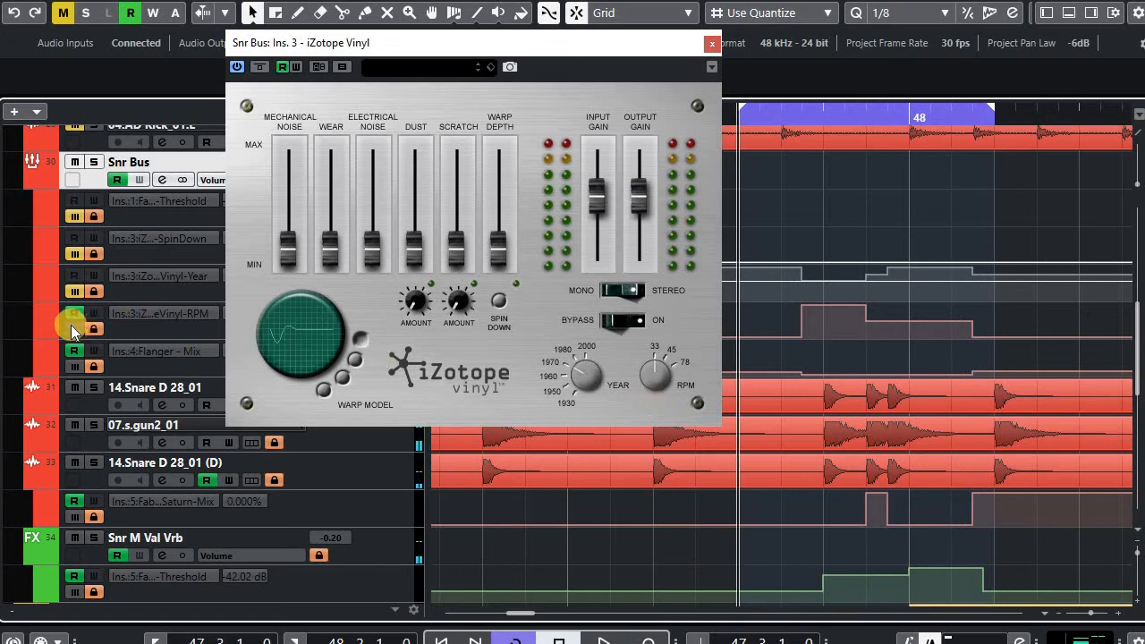
key(space)
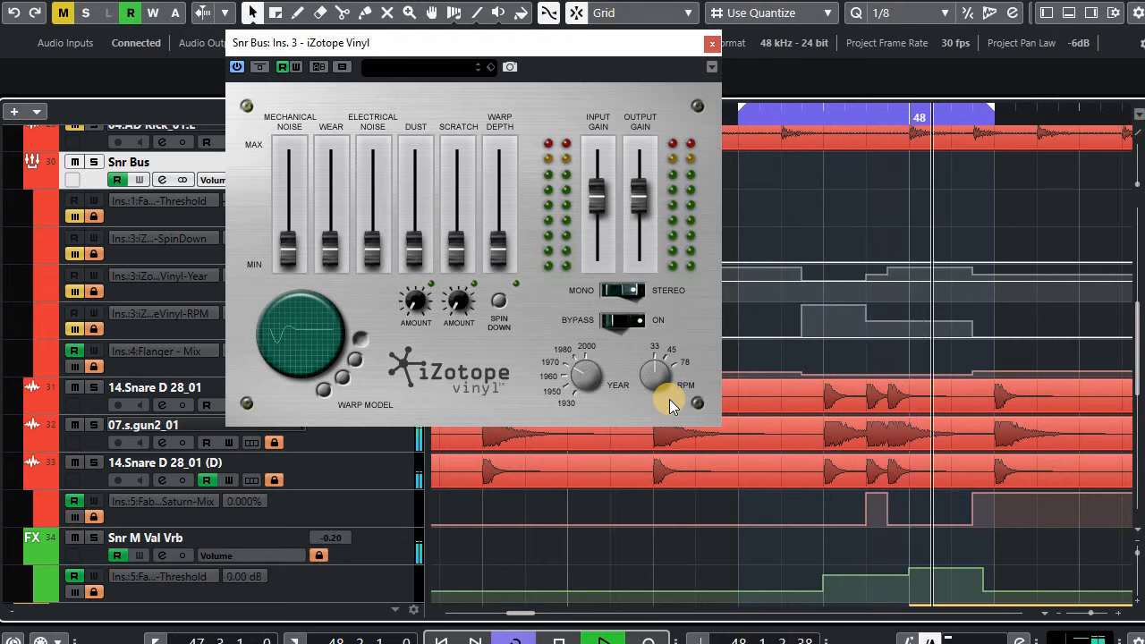
click(71, 330)
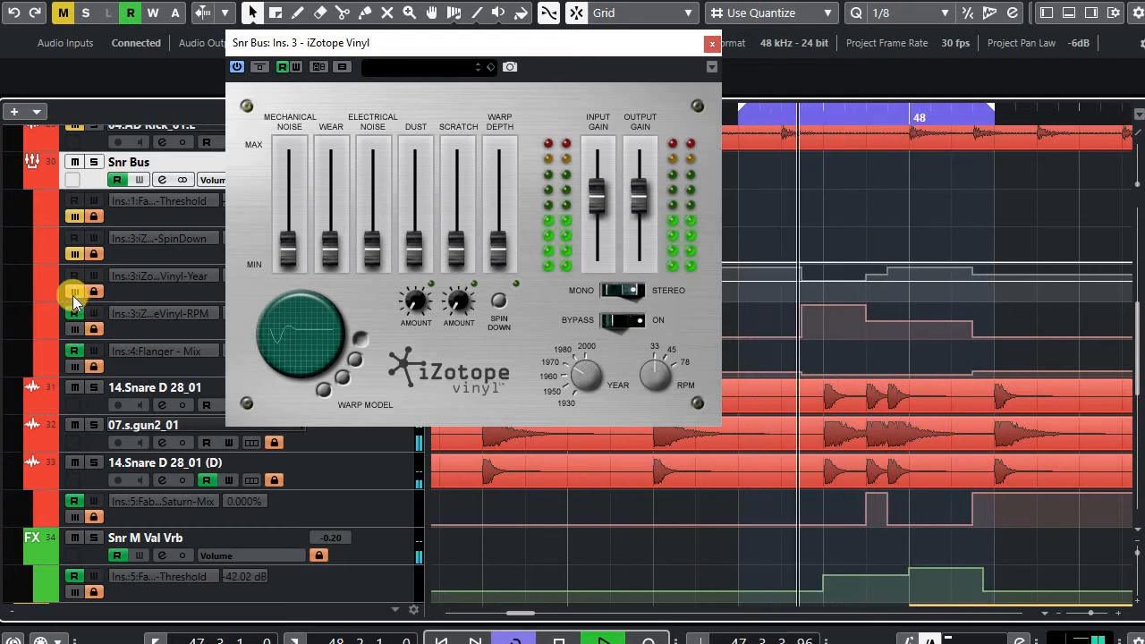
Enable the Vinyl Year automation on Snr Bus, audition it in the loop, and close iZotope Vinyl
click(70, 292)
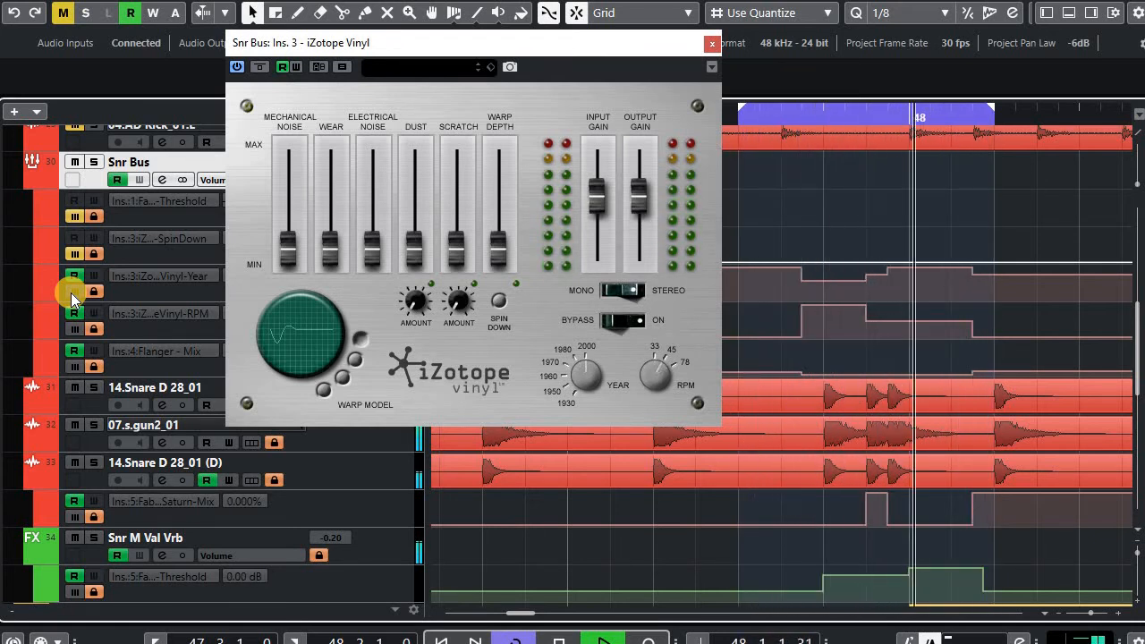
key(space)
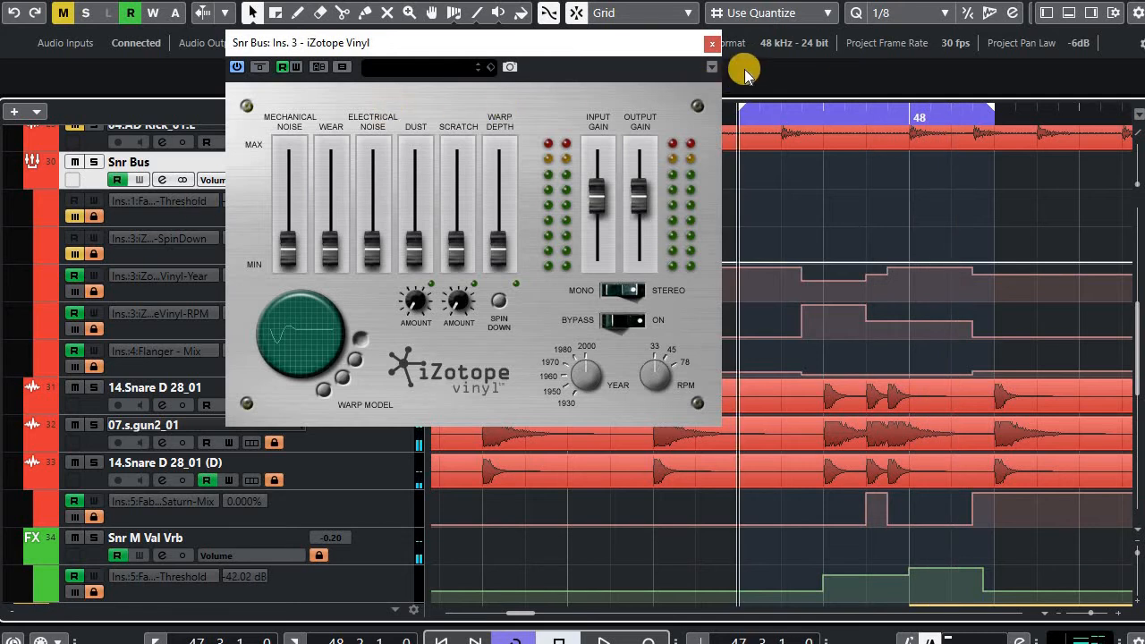
click(710, 43)
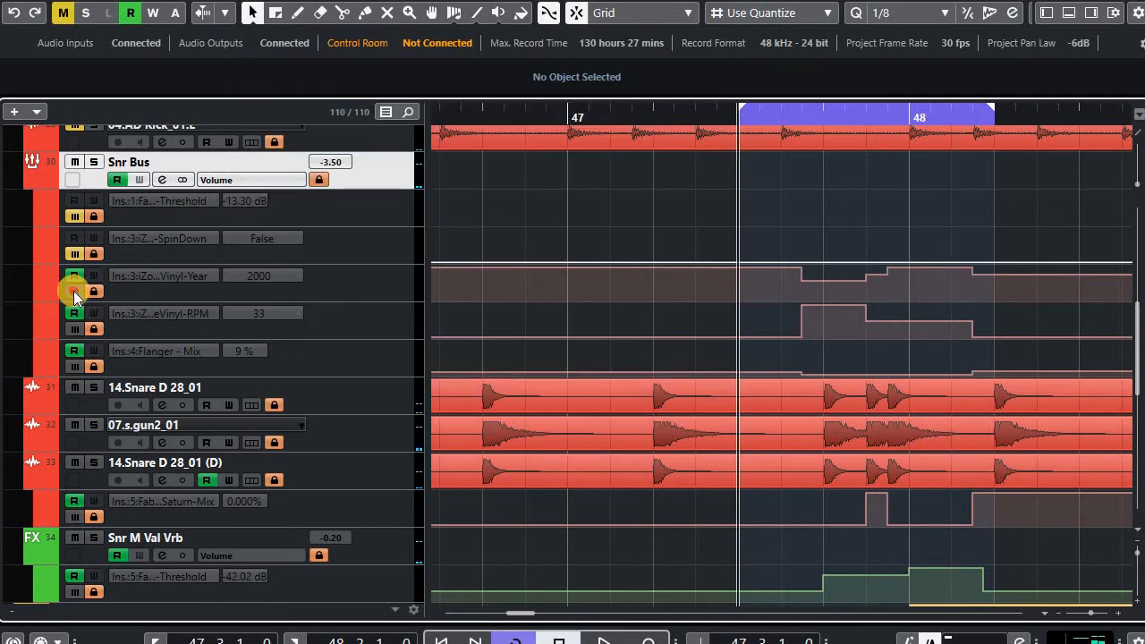
Disable every active automation lane on the snare tracks, bus and reverb, and play the loop without automation
click(73, 503)
key(space)
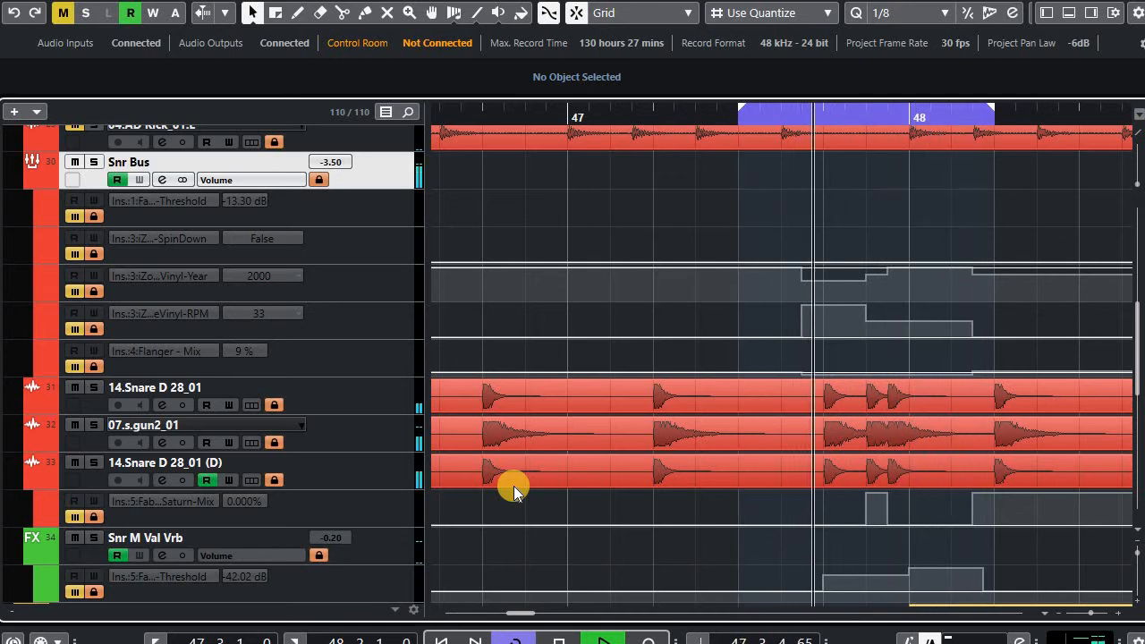
Re-enable the reverb's Pro-G Threshold, Saturn Mix and Flanger Mix lanes, and enable all Vinyl lanes and the Pro-G Threshold on Snr Bus
scroll(506, 483, down, 3)
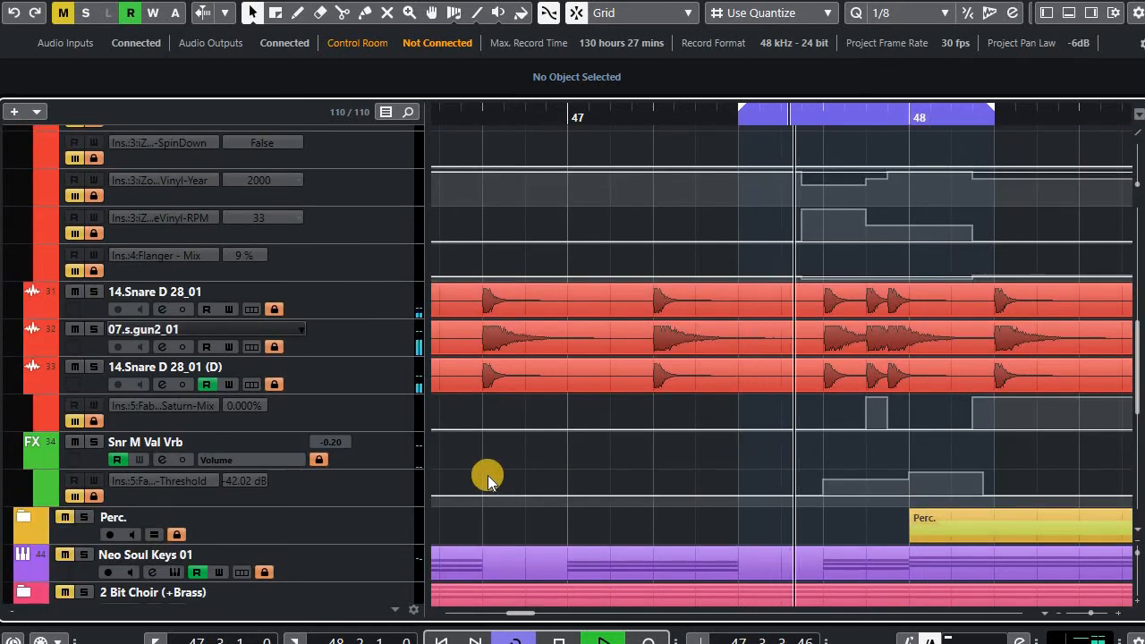
click(72, 484)
click(74, 407)
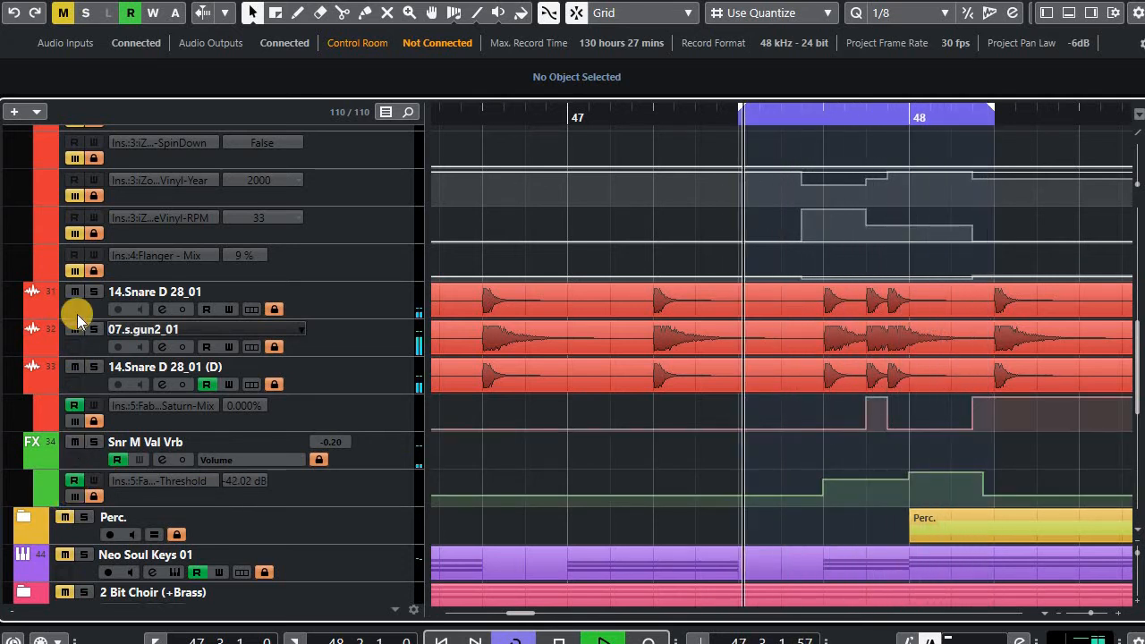
click(74, 256)
click(73, 219)
click(72, 181)
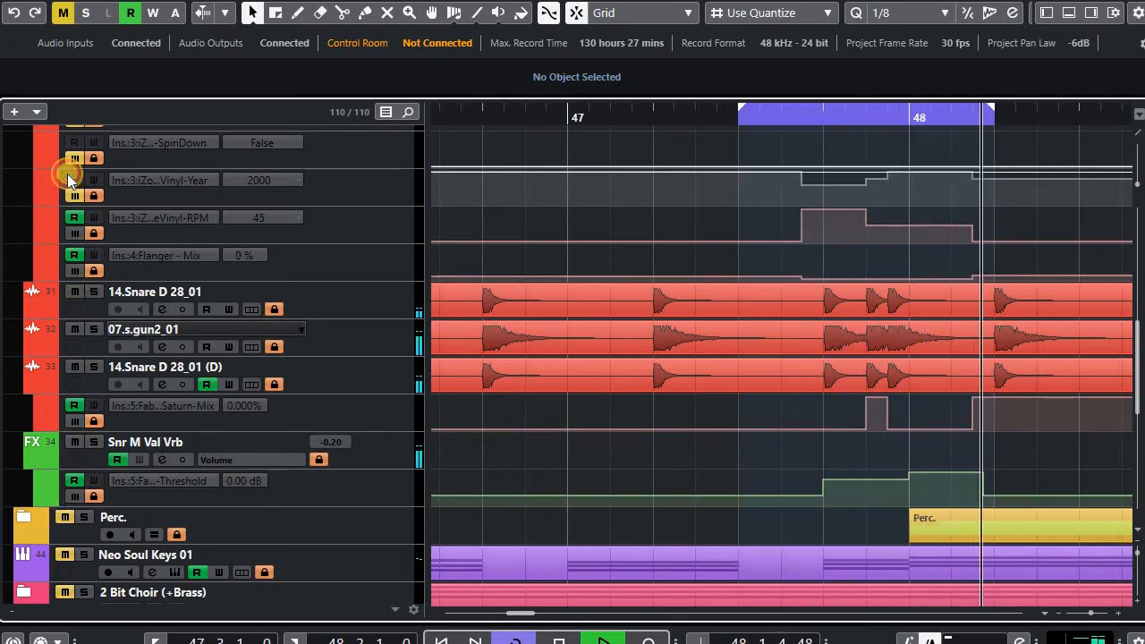
click(73, 146)
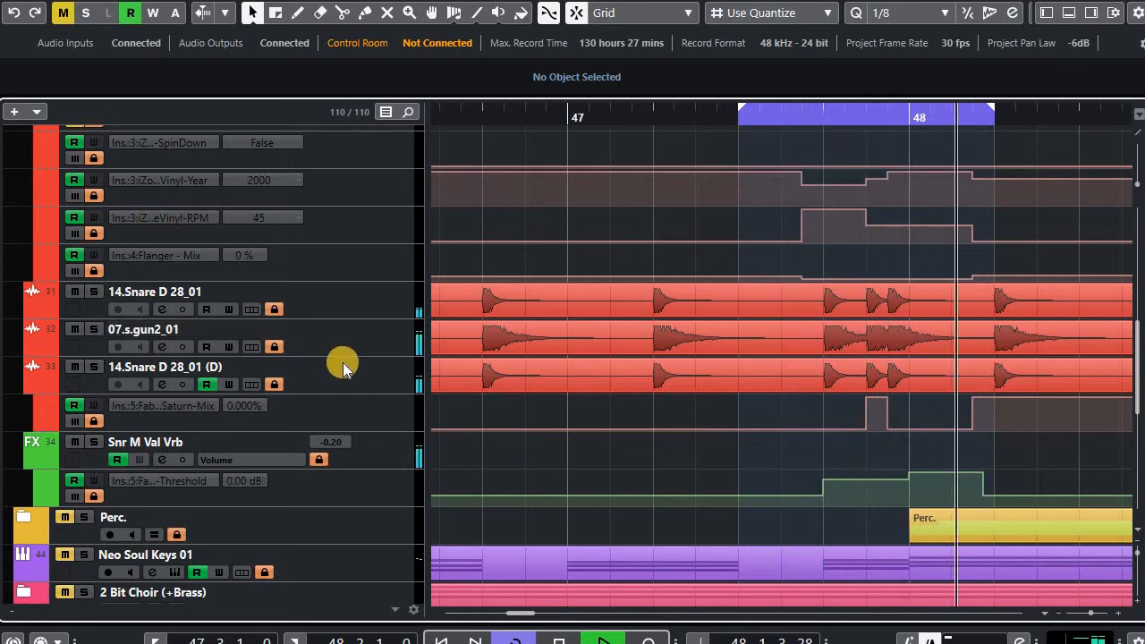
scroll(343, 362, up, 2)
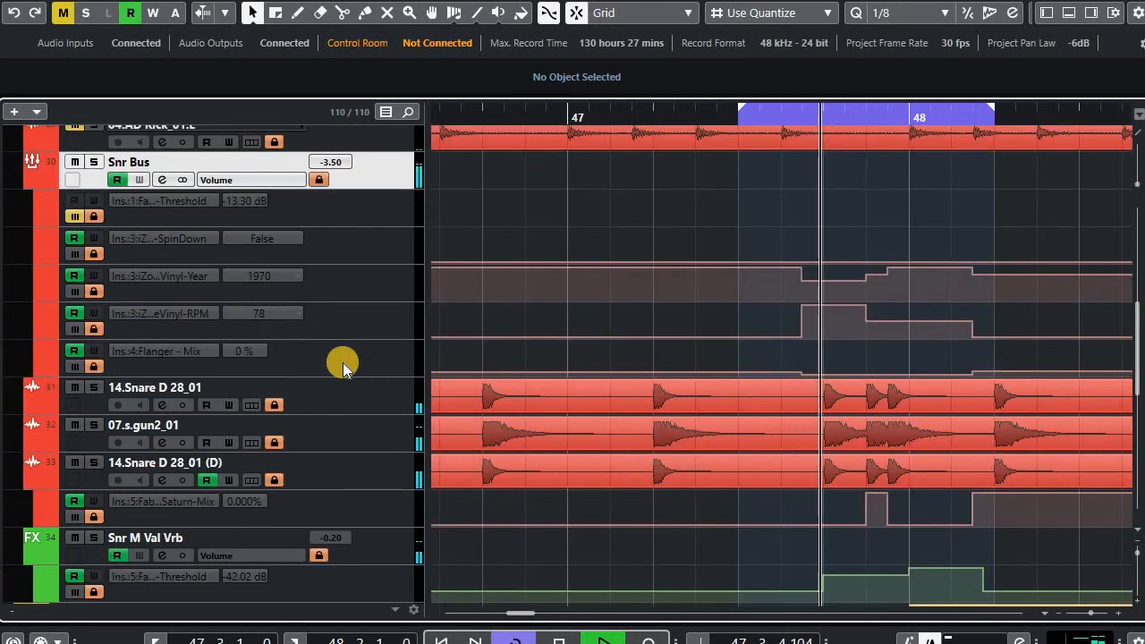
click(71, 215)
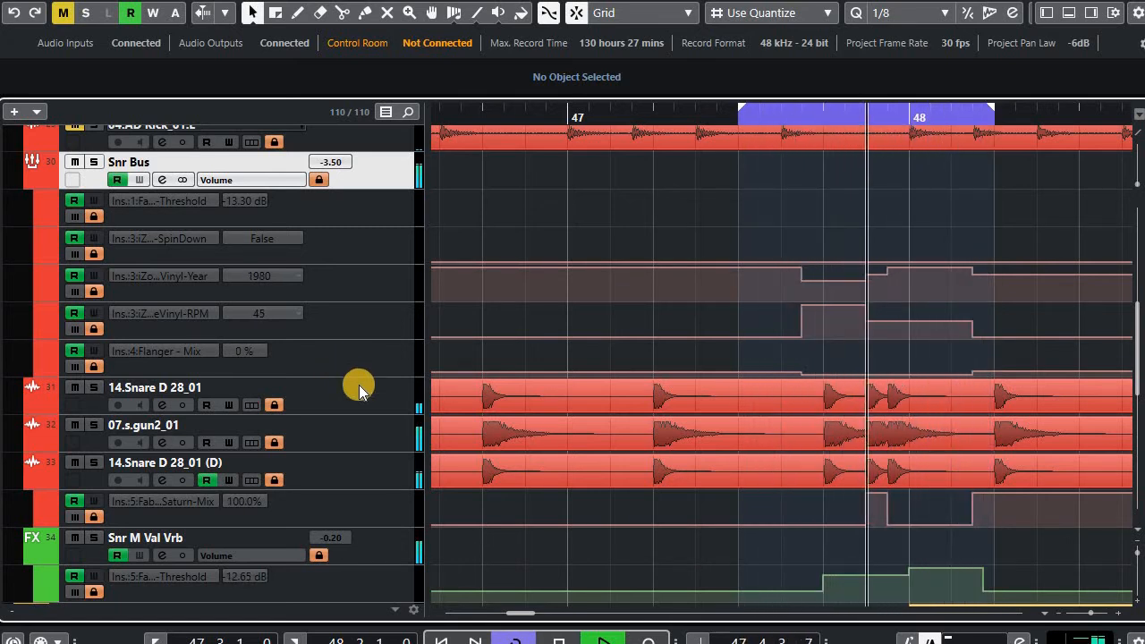
Extend the loop range to span bars 46 to 50 and play it from its start
key(g)
key(g)
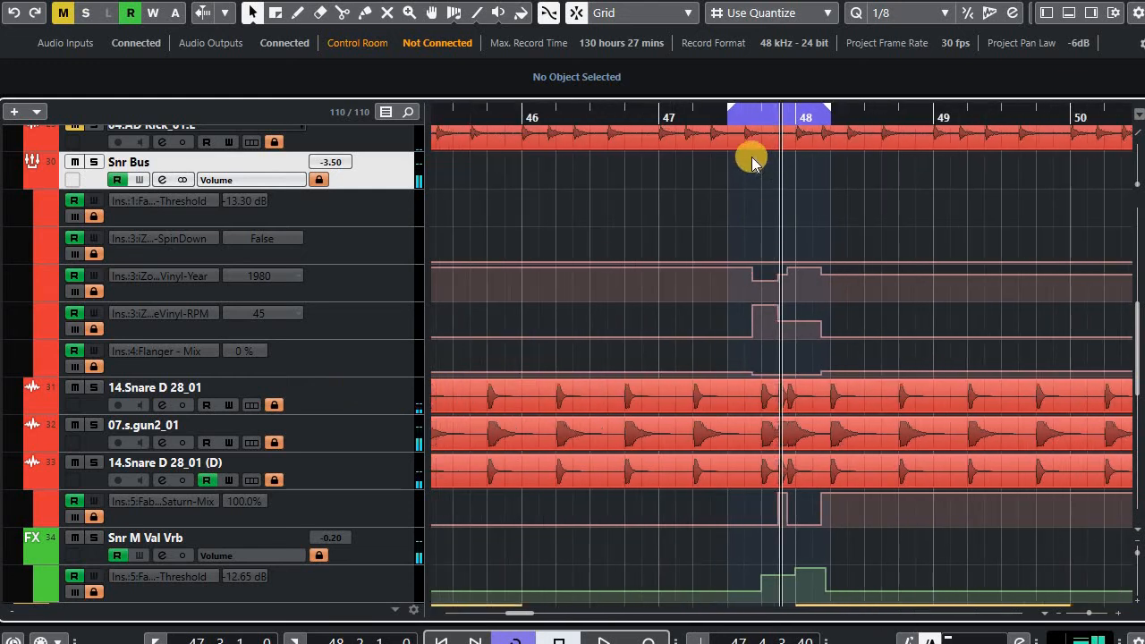
drag(732, 109, 612, 116)
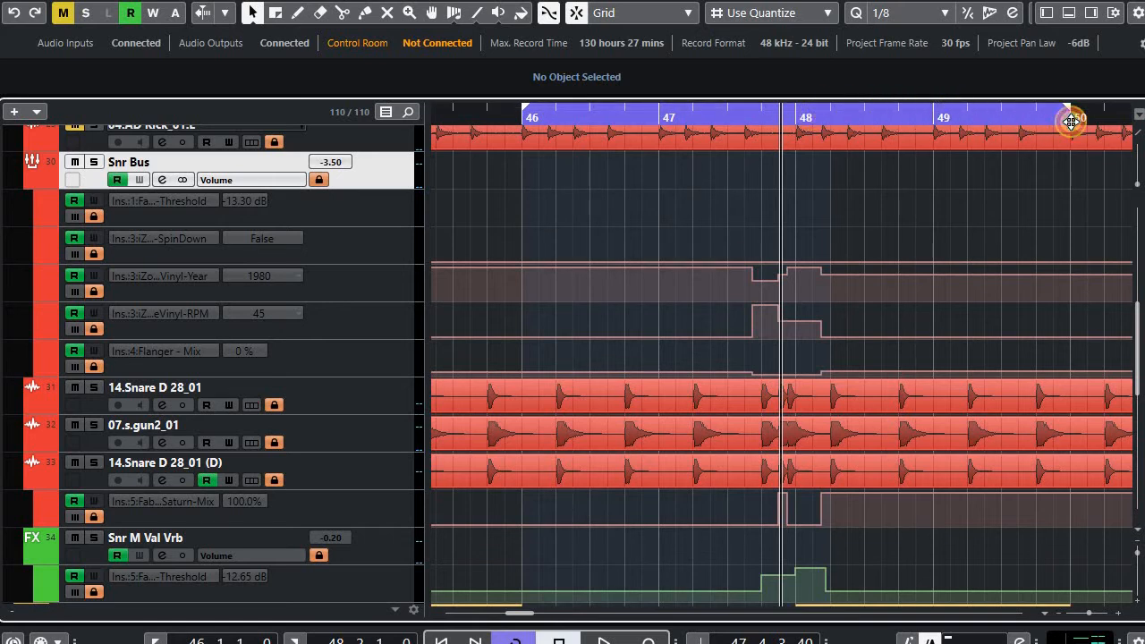
key(KP_1)
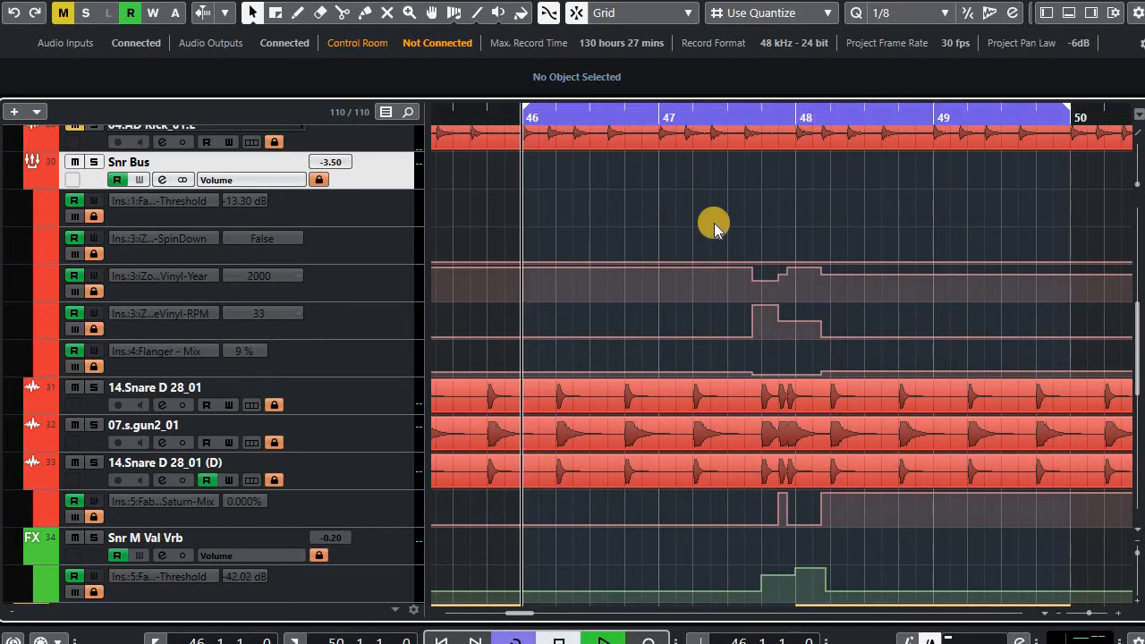
Play the loop with the Vinyl Year, Vinyl RPM, Flanger Mix, Saturn Mix and reverb Threshold lanes suspended, and stop playback
key(space)
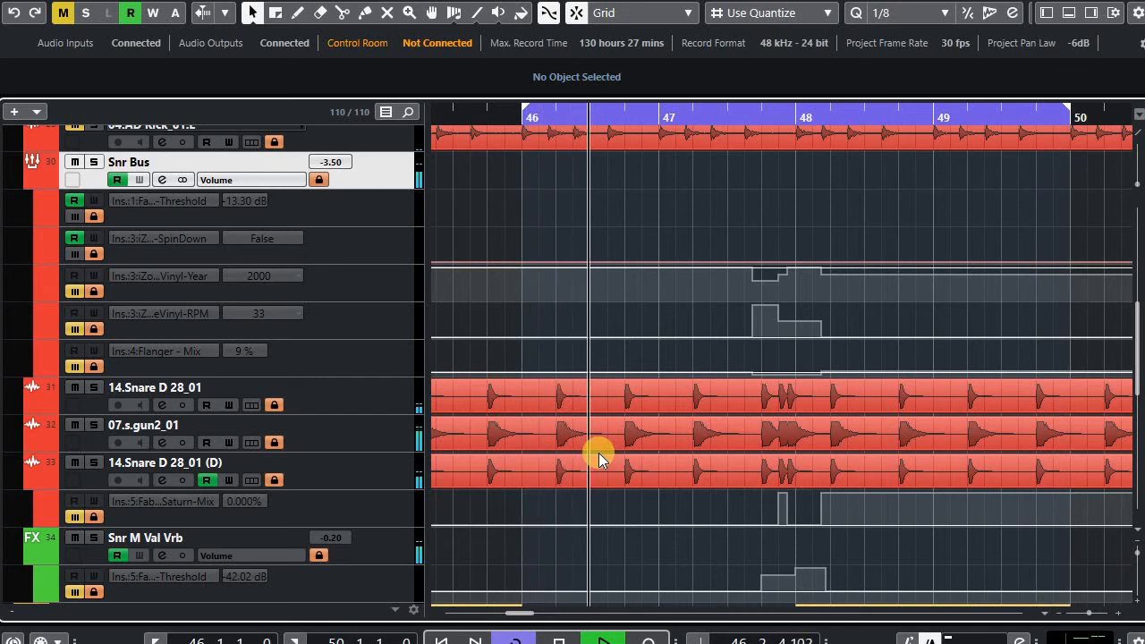
key(space)
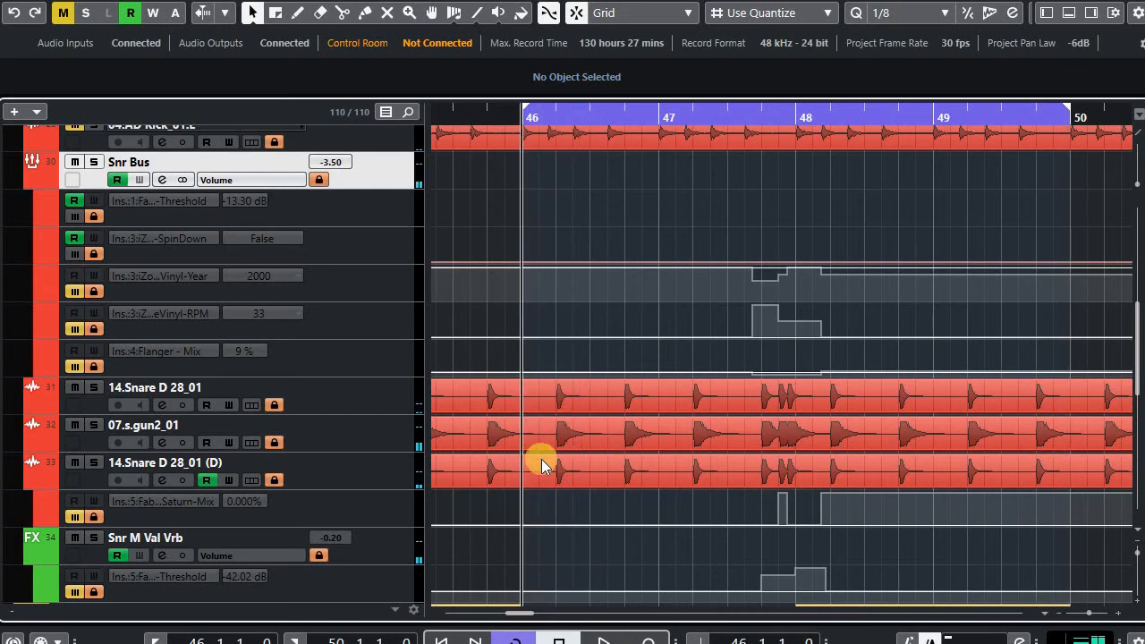
Re-enable the reverb's Threshold, the Saturn Mix, Flanger Mix, Vinyl RPM and Vinyl Year lanes, and play the loop with them
click(75, 591)
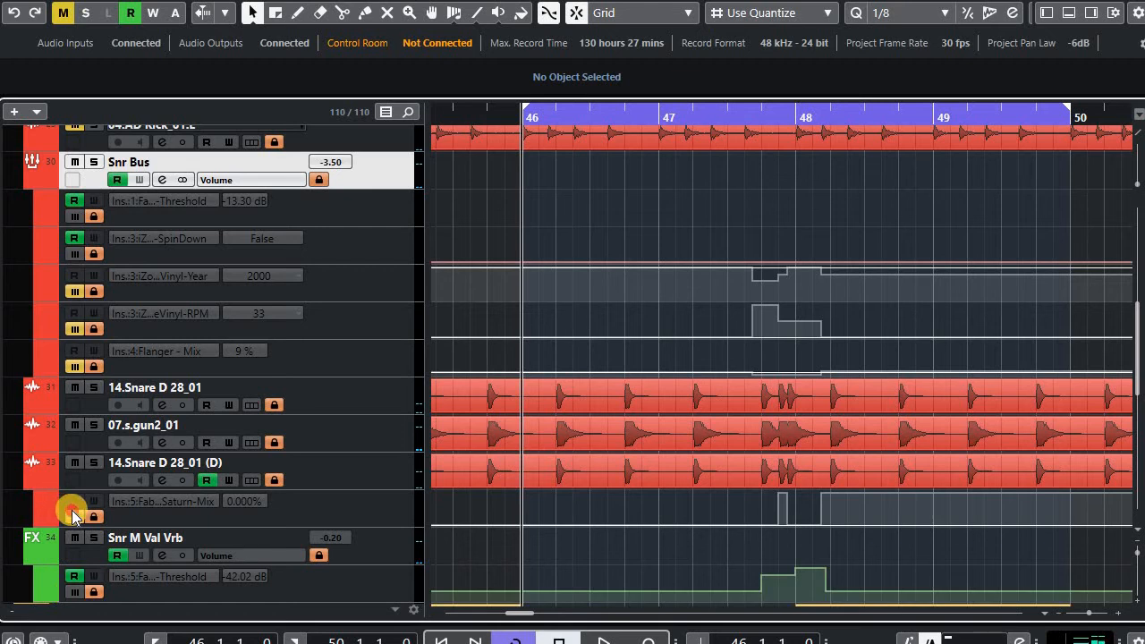
click(72, 515)
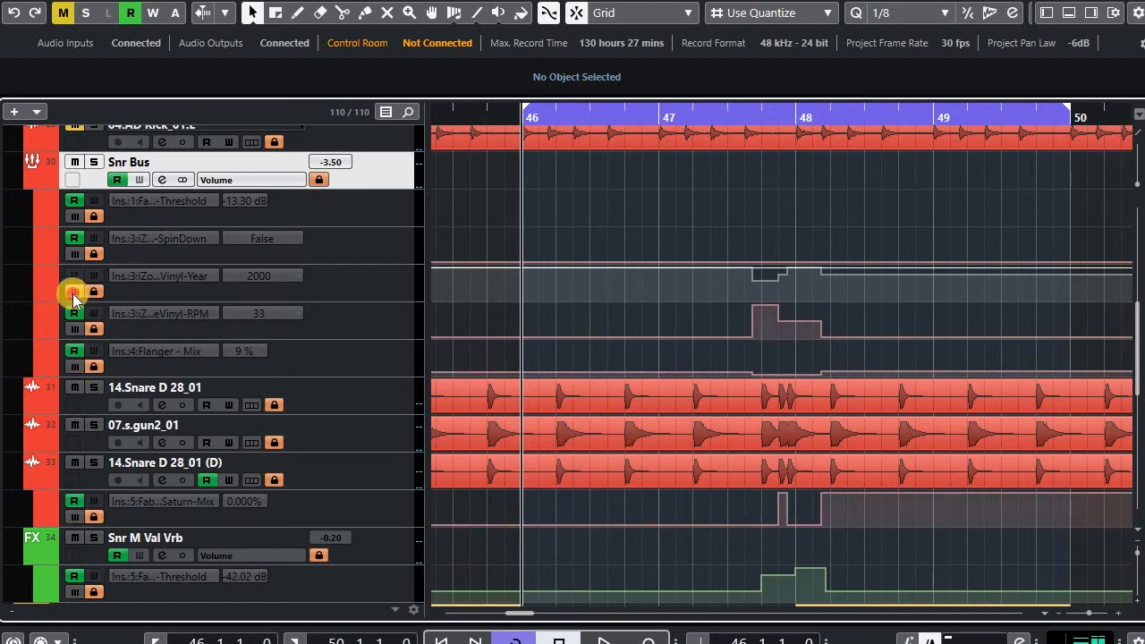
scroll(345, 393, down, 2)
scroll(485, 276, up, 2)
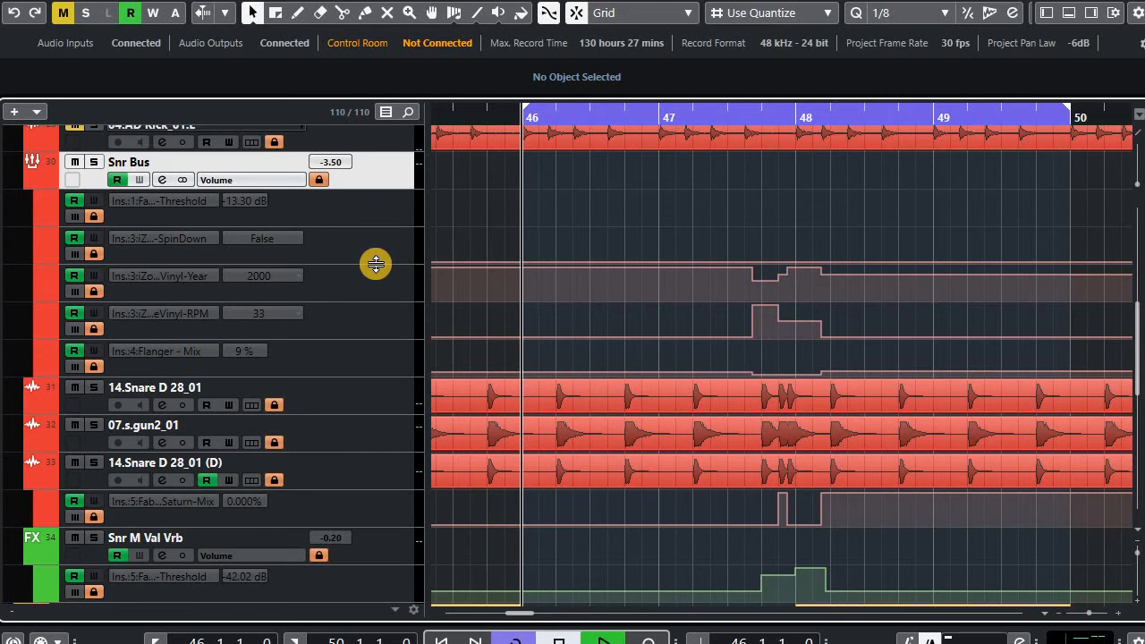
key(space)
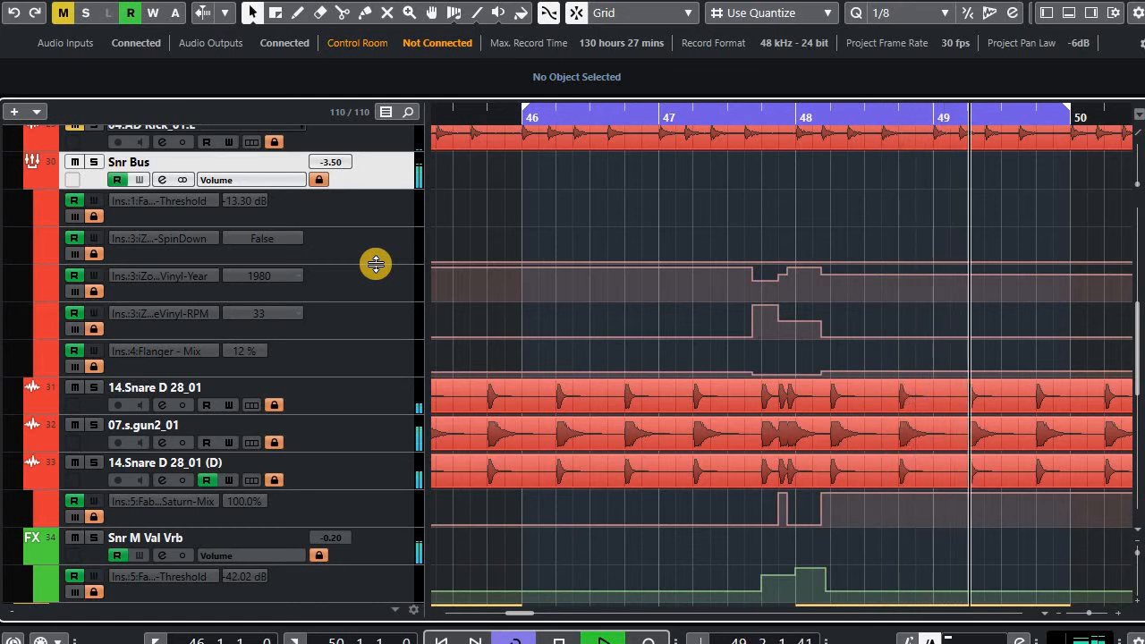
Unmute Kick BUs, Kick Vrb and the three kick tracks while the loop plays
scroll(59, 205, up, 5)
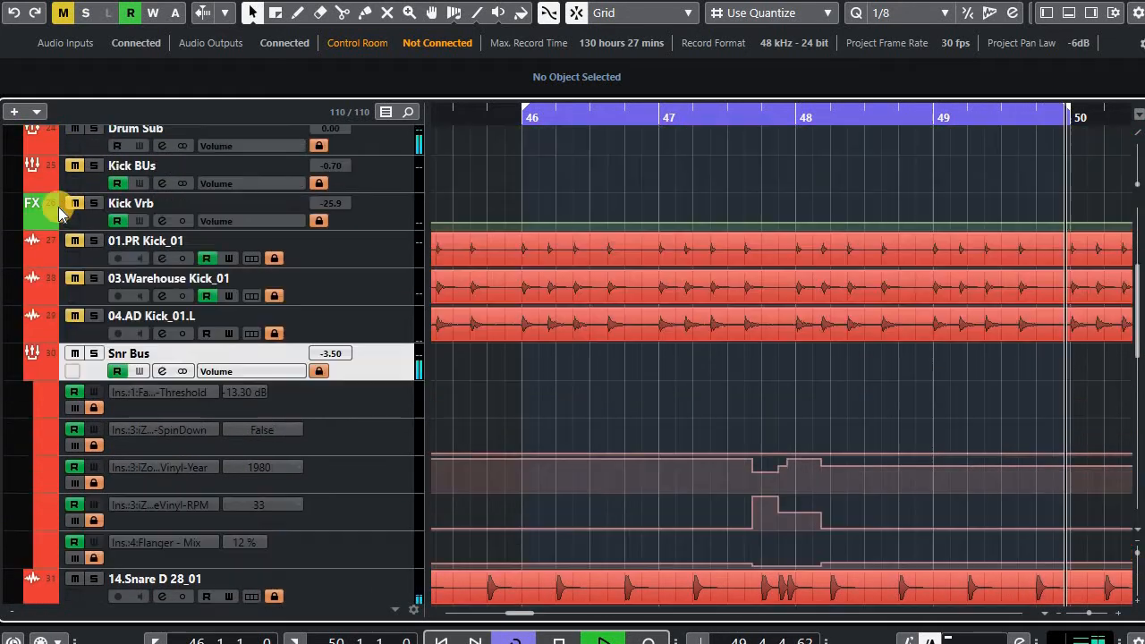
scroll(72, 251, up, 3)
scroll(516, 348, down, 3)
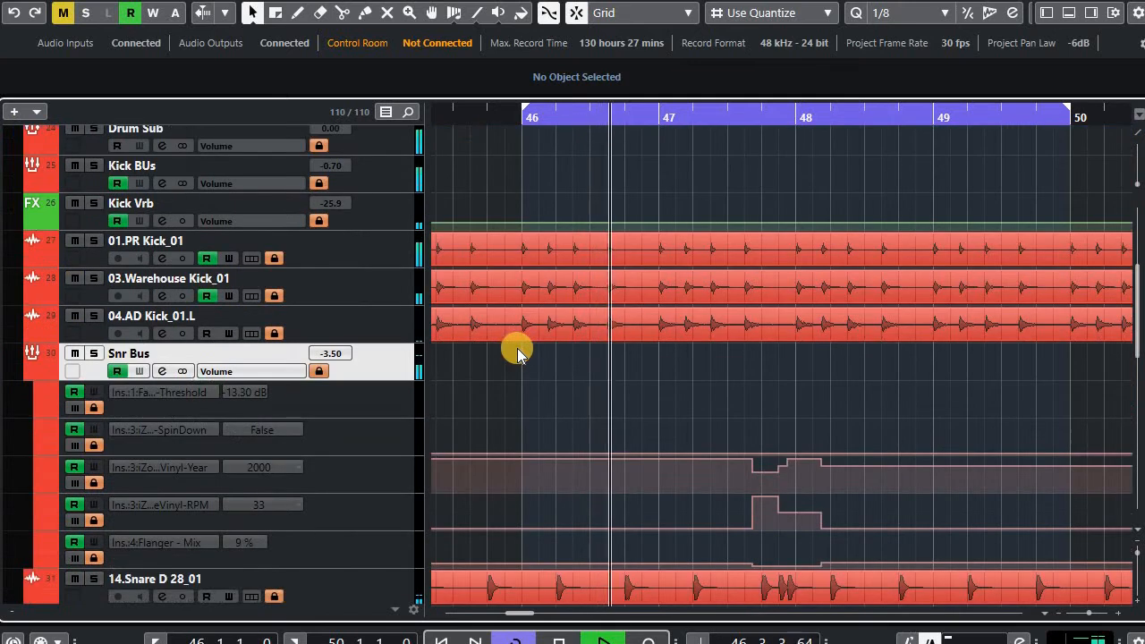
Unmute the Perc. folder and audition the automated snare fill together with the kicks and percussion
scroll(517, 351, down, 3)
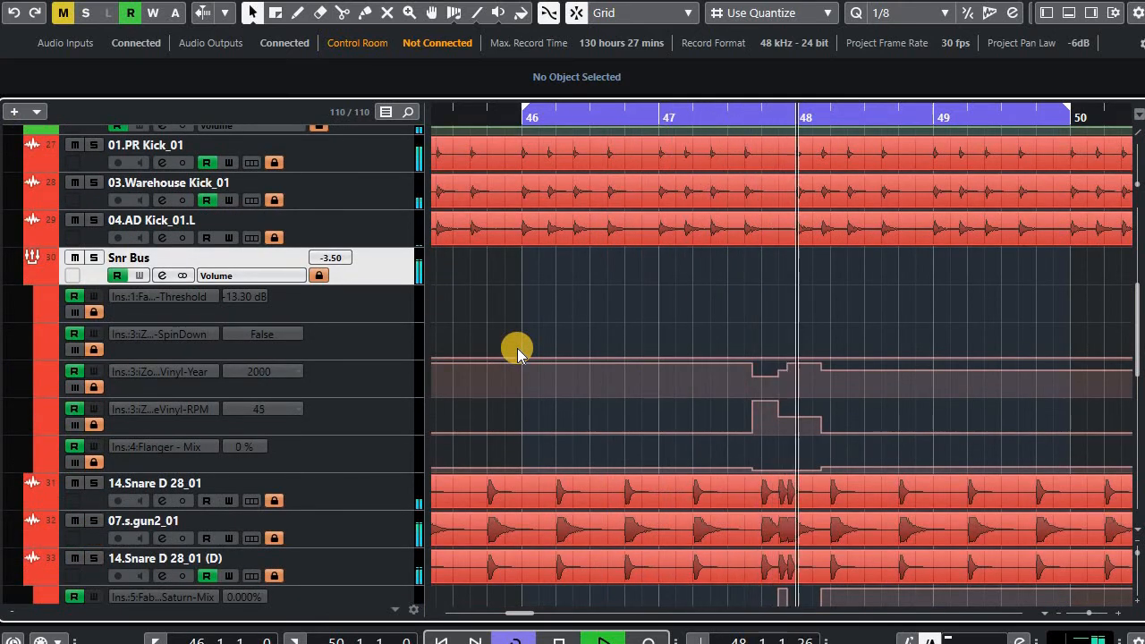
scroll(517, 348, down, 8)
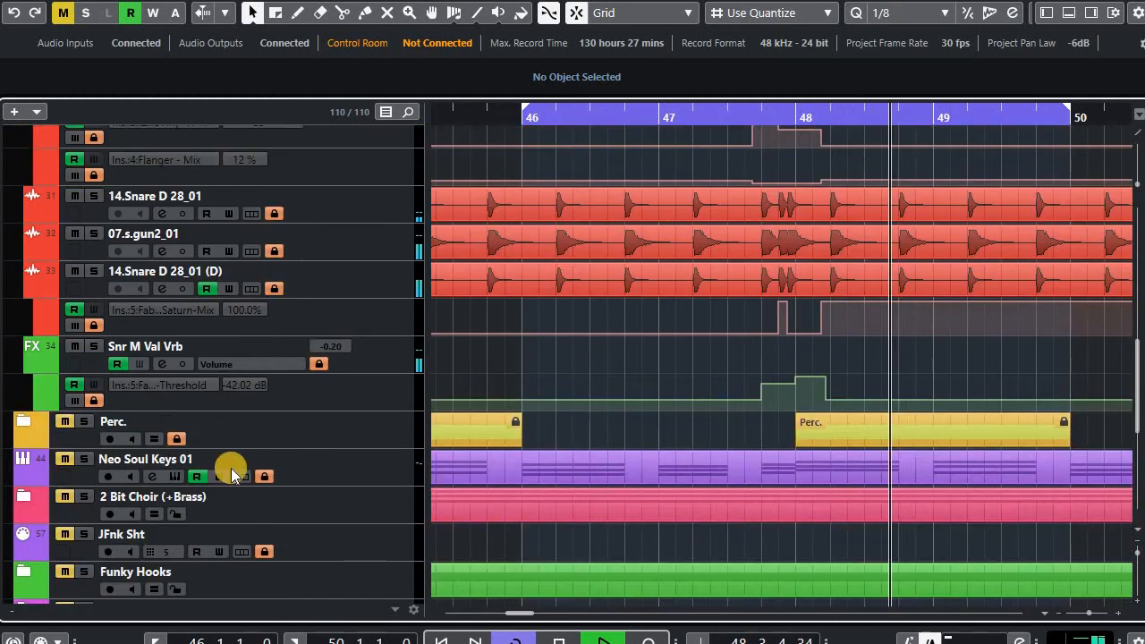
scroll(503, 361, up, 3)
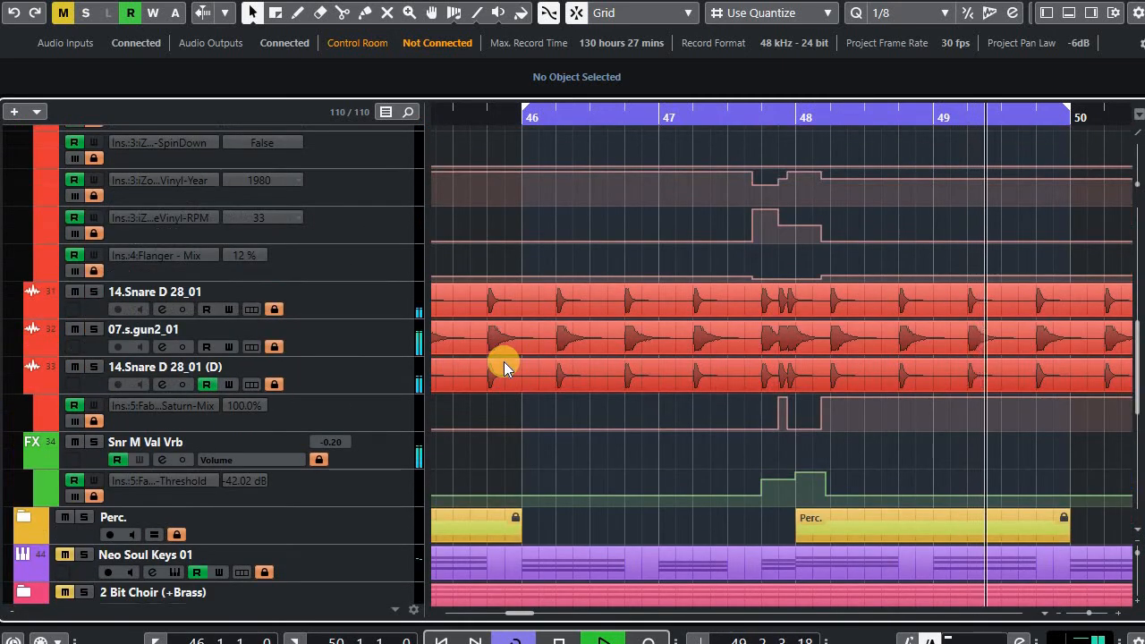
scroll(504, 361, up, 3)
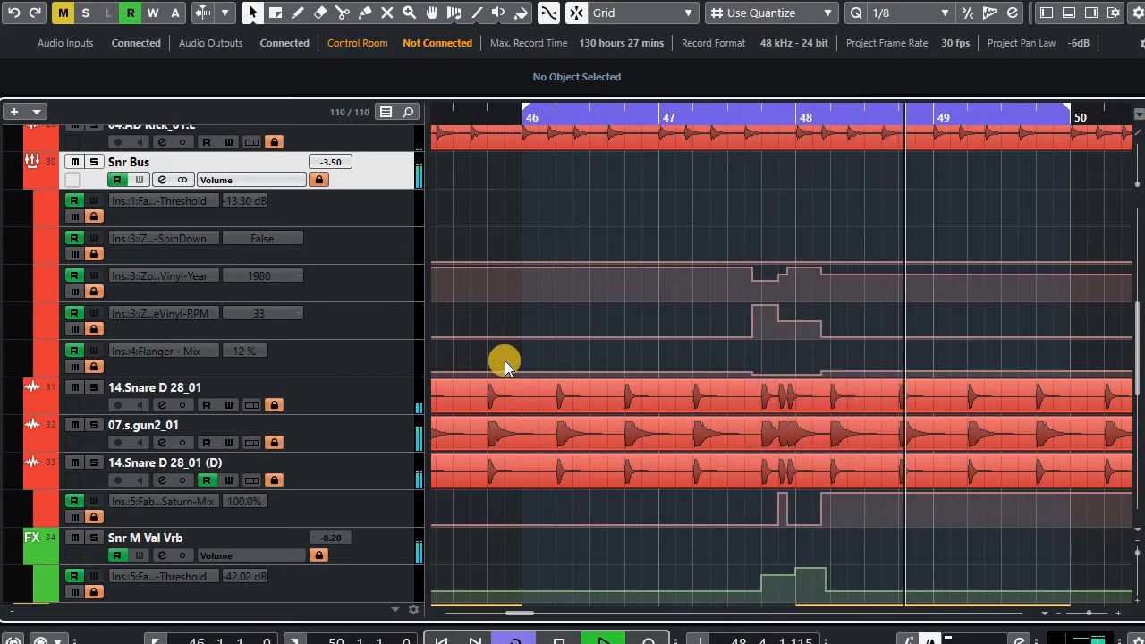
Unmute Neo Soul Keys 01, 2 Bit Choir (+Brass), JFnk Sht, Funky Hooks, Links, Notch, Brass (+Koto), Strings and Sol during playback
scroll(505, 365, down, 5)
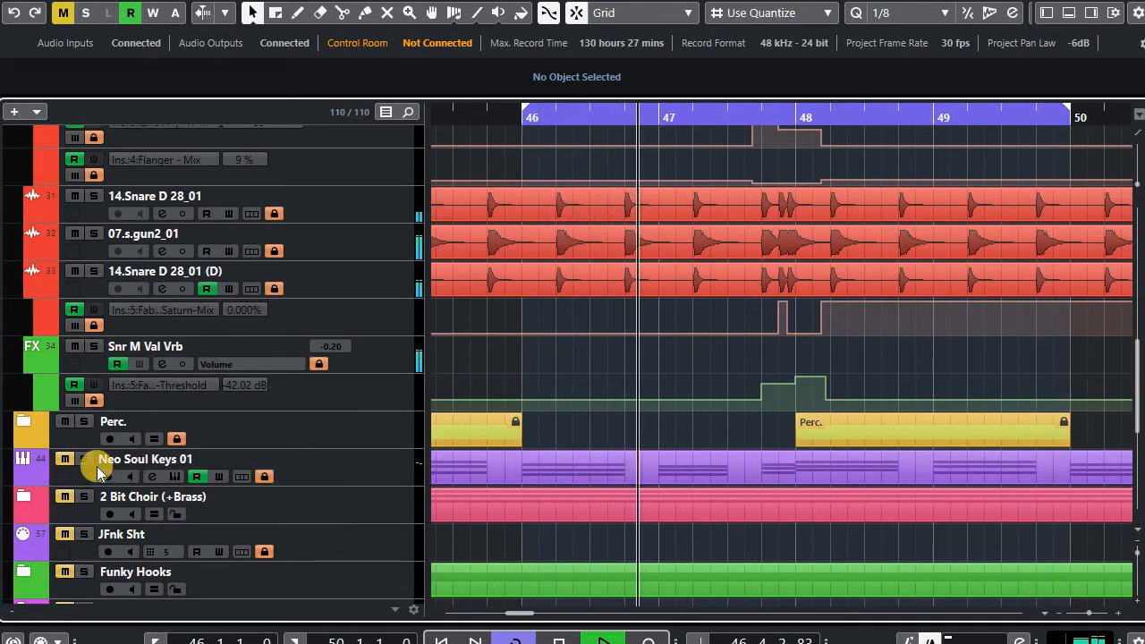
click(64, 459)
click(64, 496)
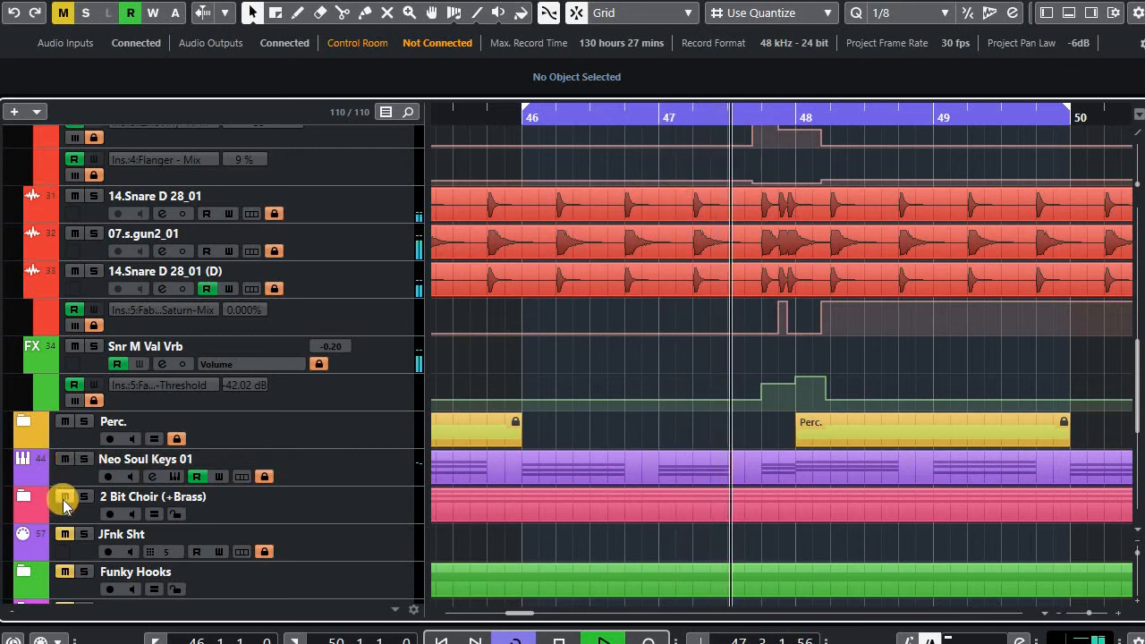
click(62, 535)
scroll(58, 465, down, 5)
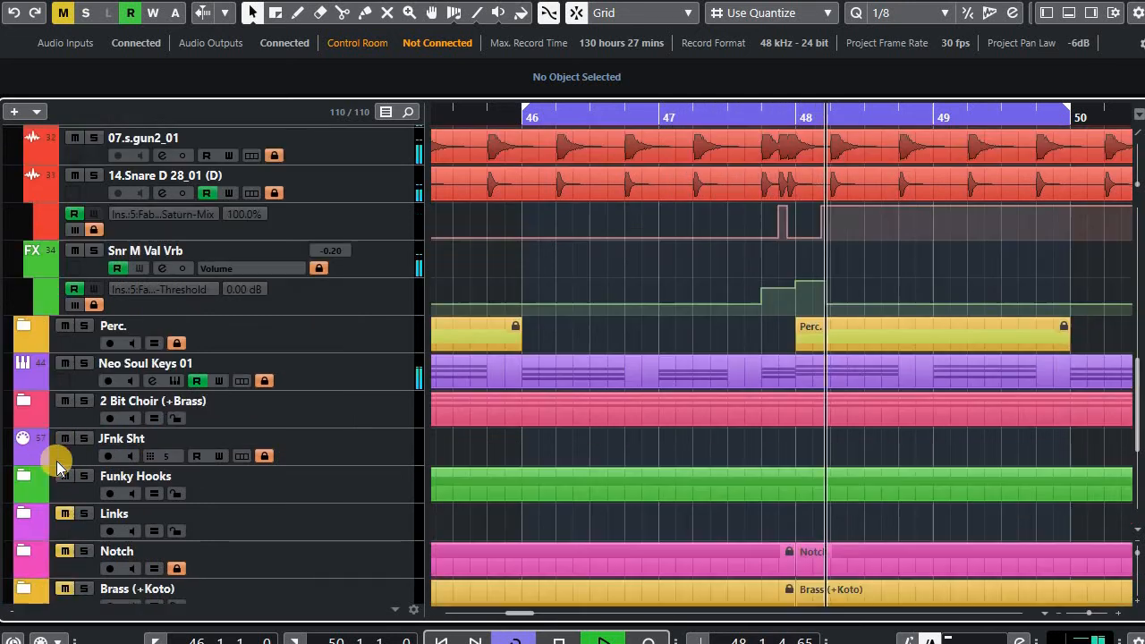
click(64, 418)
click(64, 455)
click(64, 493)
click(64, 530)
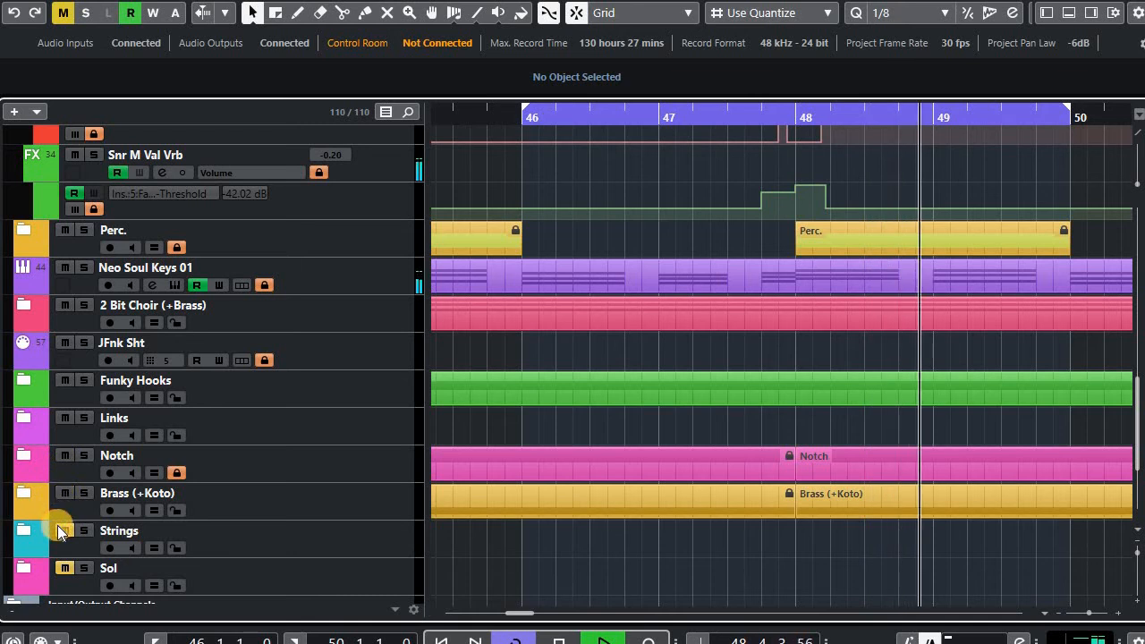
click(64, 568)
Unmute the Bass folder and audition the snare fill in the fuller arrangement with its automation lanes active
scroll(202, 527, up, 5)
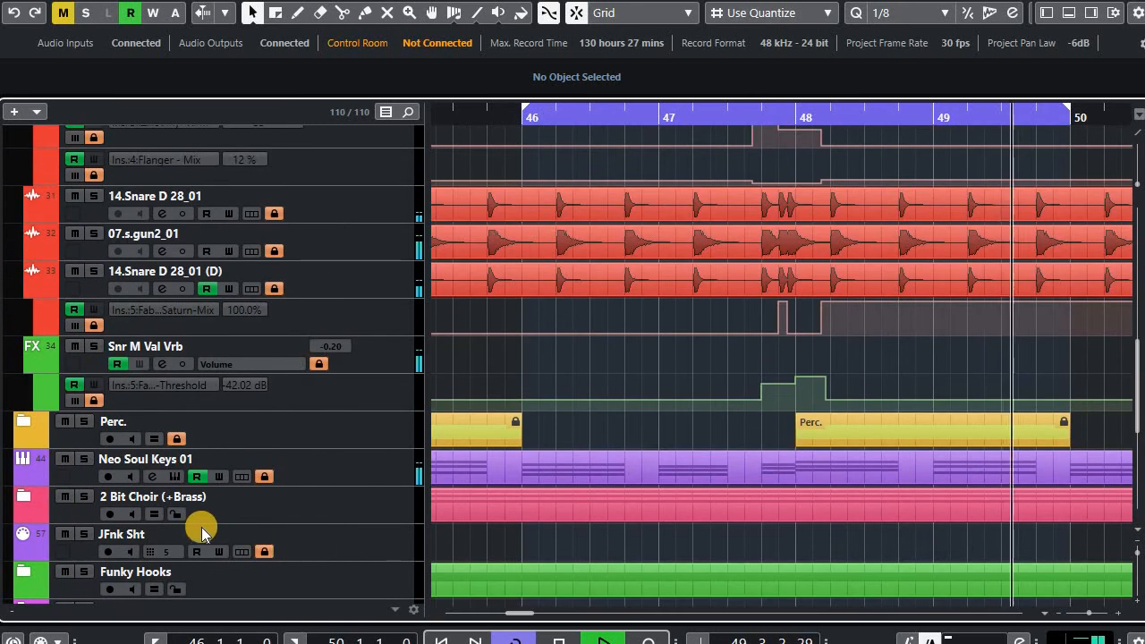
scroll(319, 513, up, 3)
scroll(346, 519, up, 12)
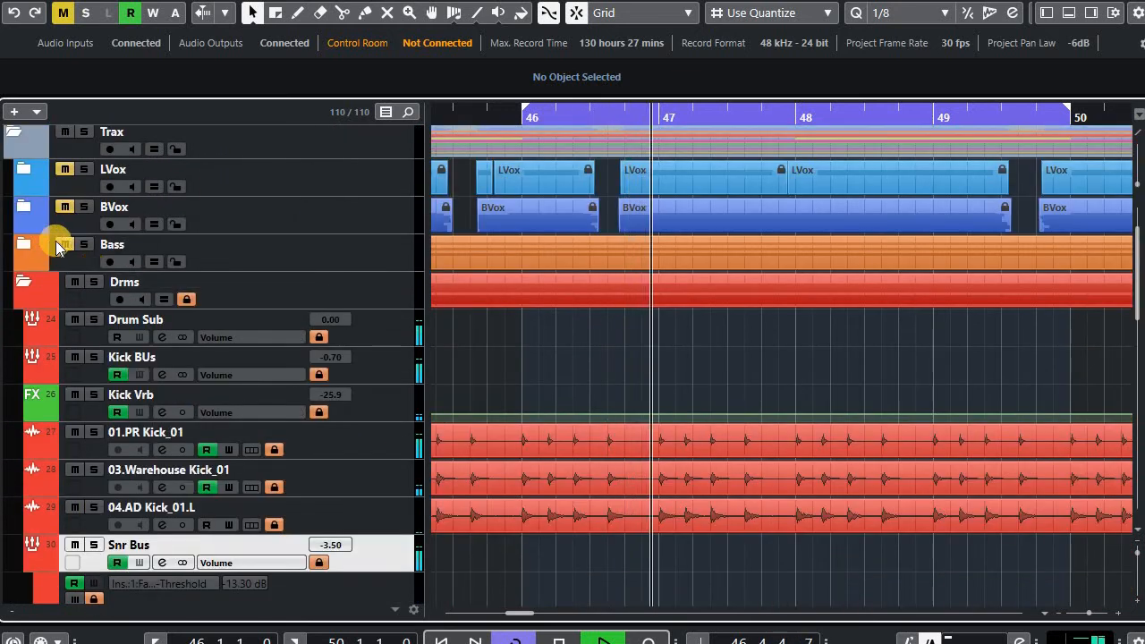
scroll(377, 499, down, 3)
scroll(377, 499, down, 3)
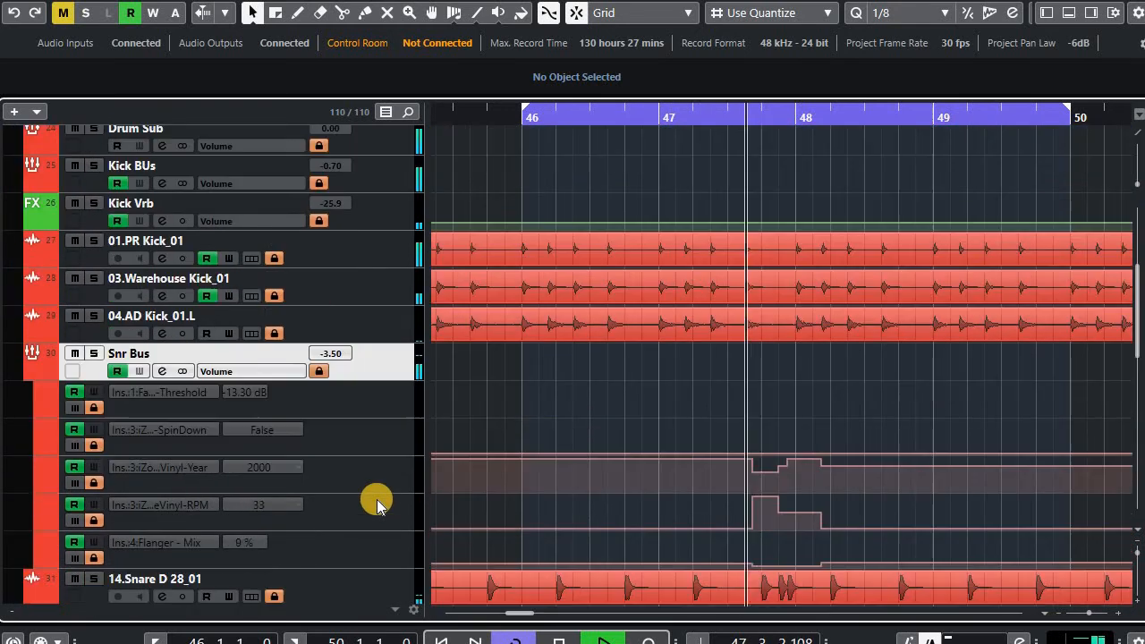
scroll(377, 499, down, 3)
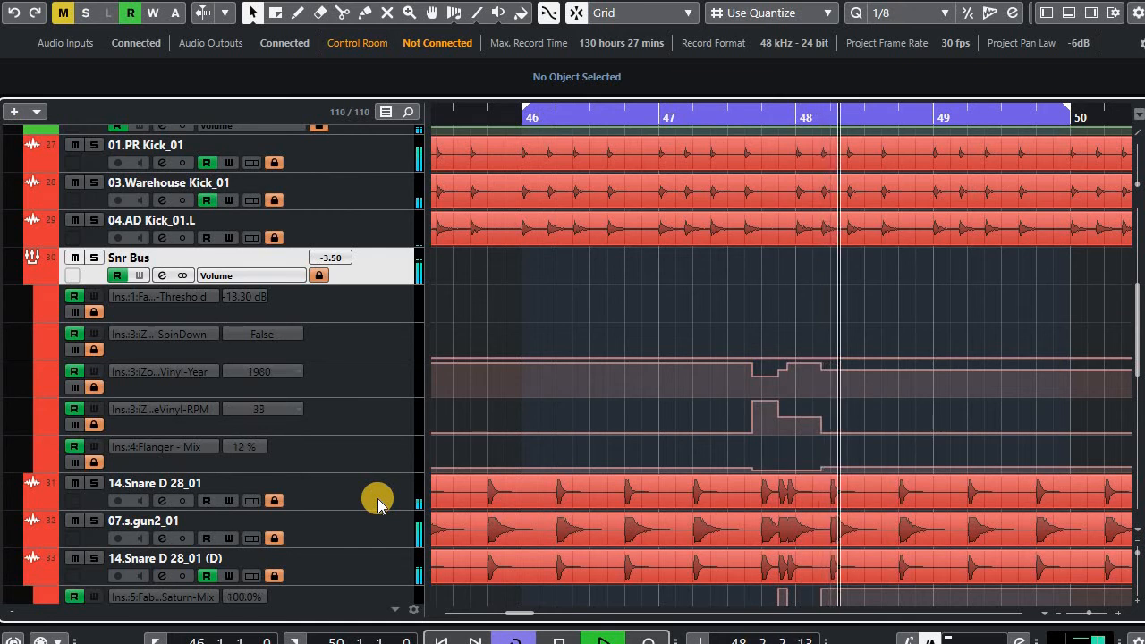
scroll(376, 502, down, 3)
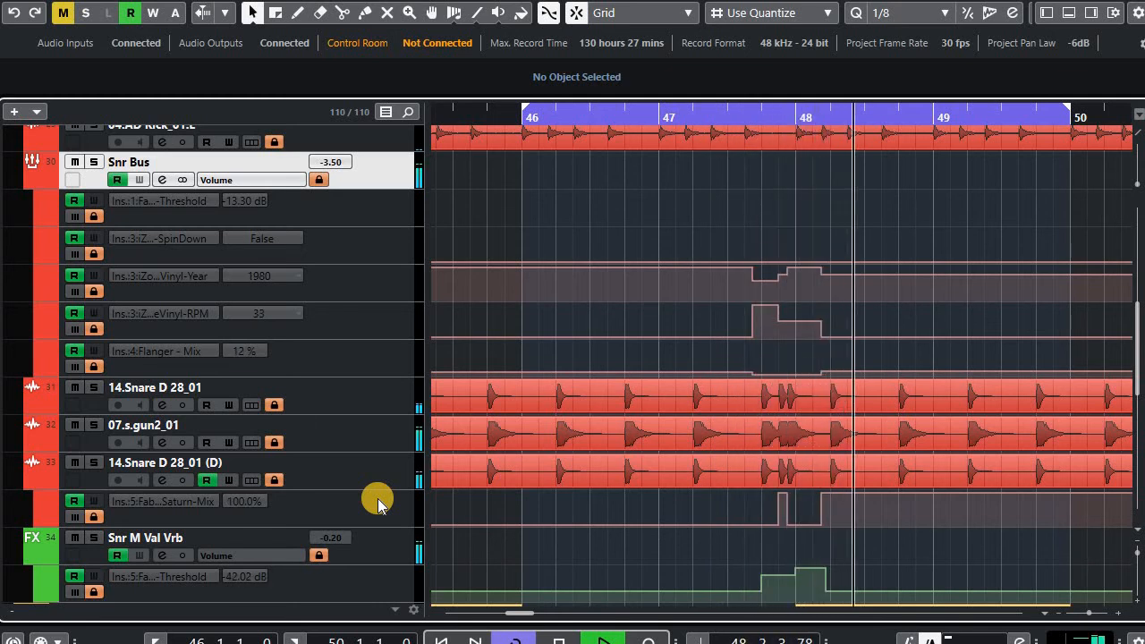
Suspend the reverb Threshold, Saturn Mix, Flanger Mix, Vinyl RPM and Vinyl Year lanes, and play the full arrangement from bar 46 without them
key(space)
key(KP_1)
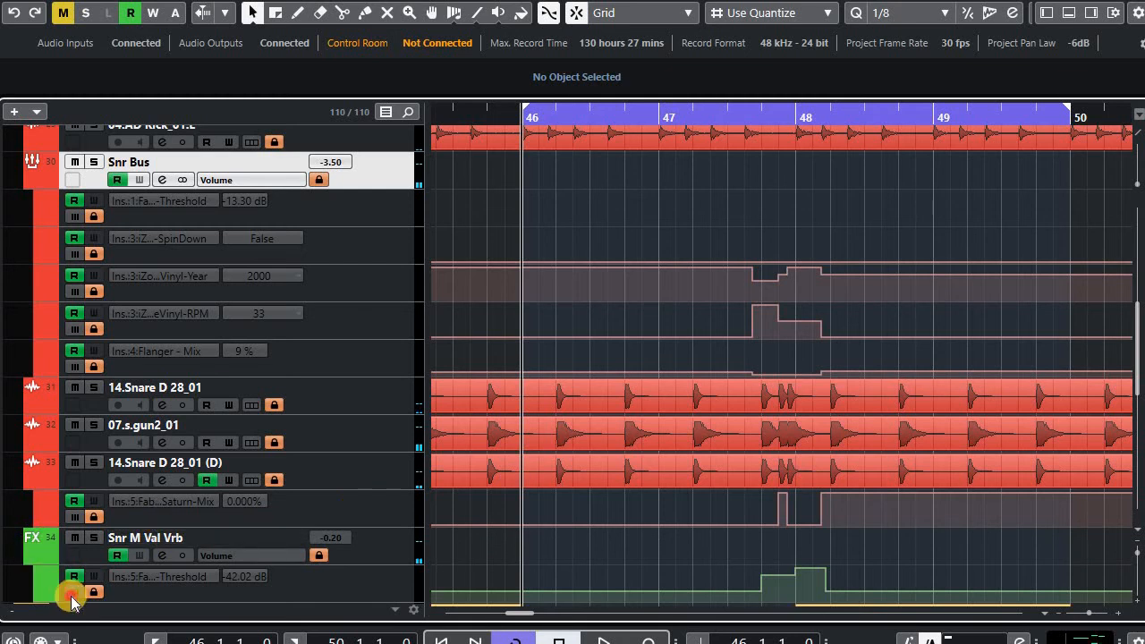
click(80, 525)
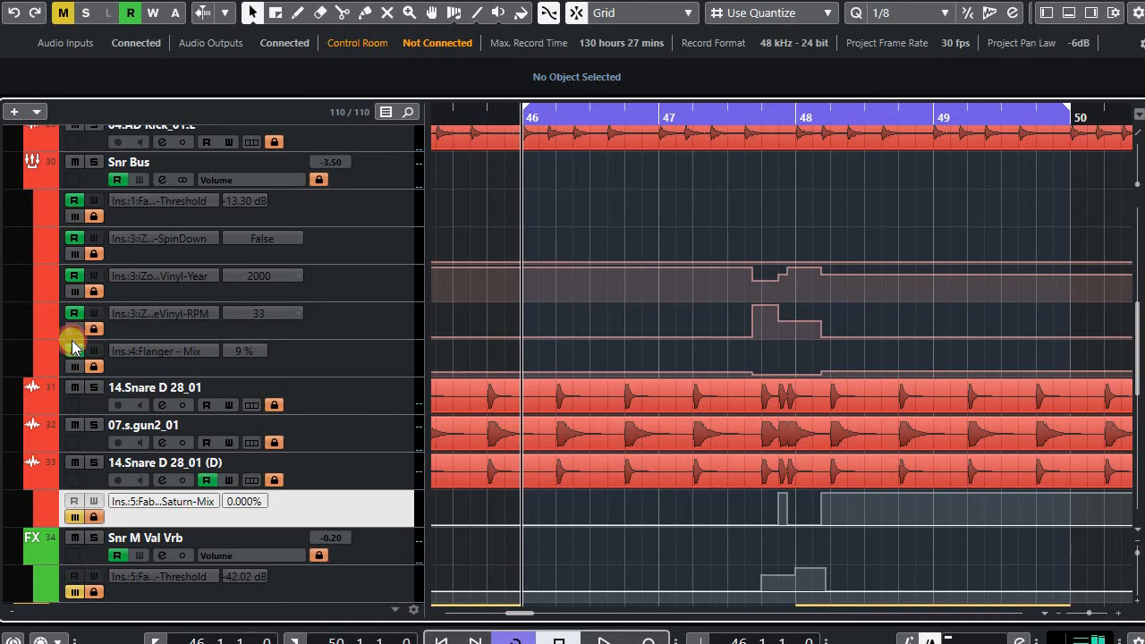
click(74, 292)
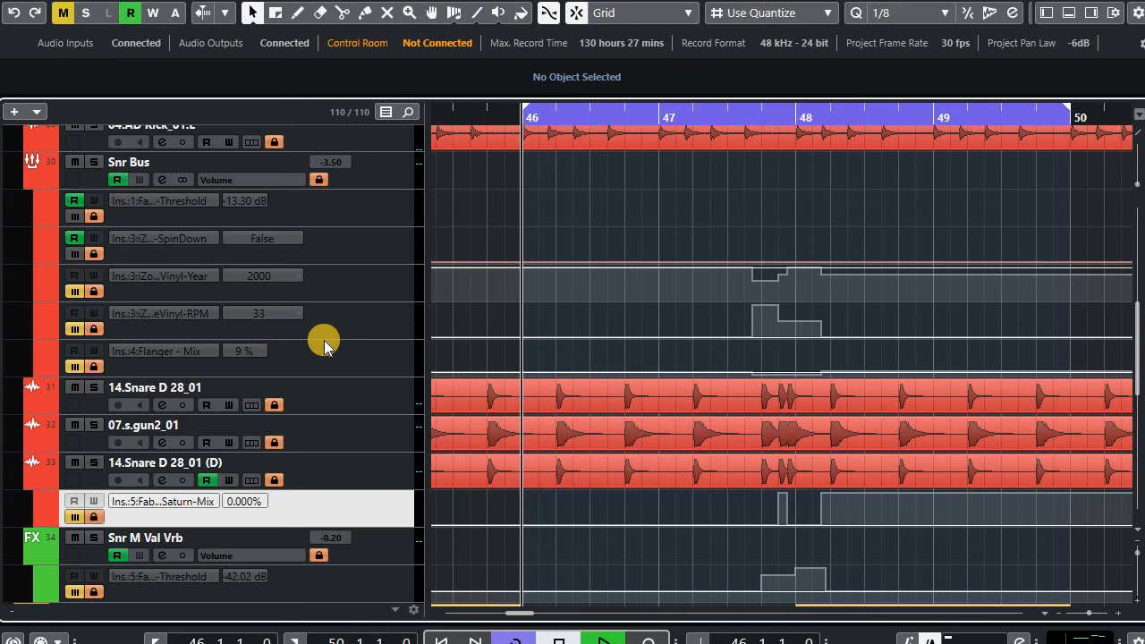
key(space)
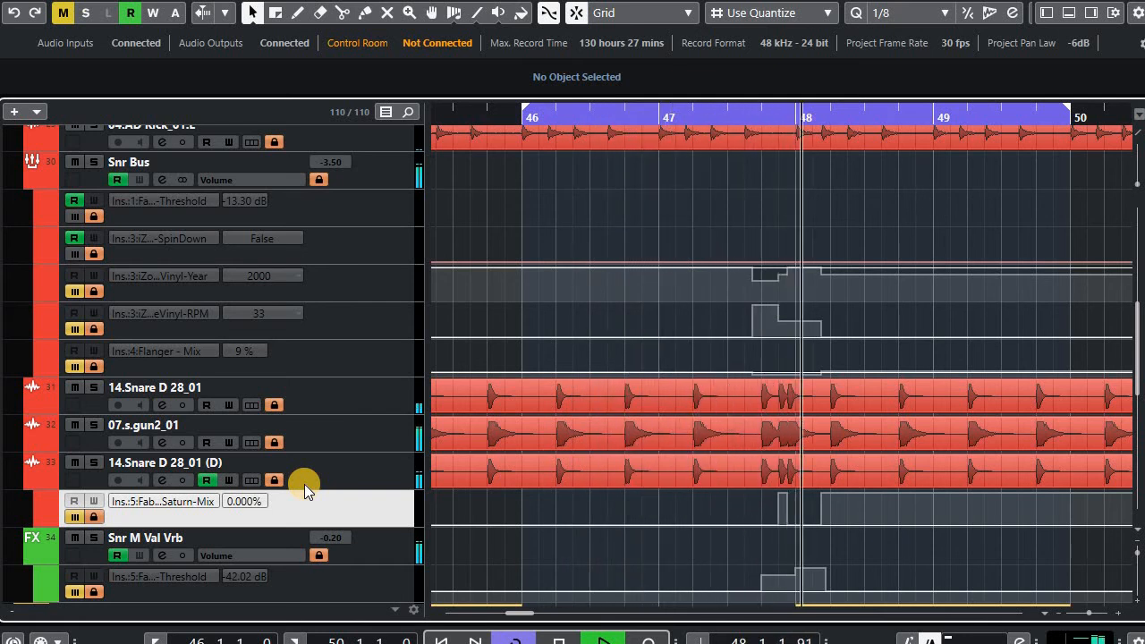
key(space)
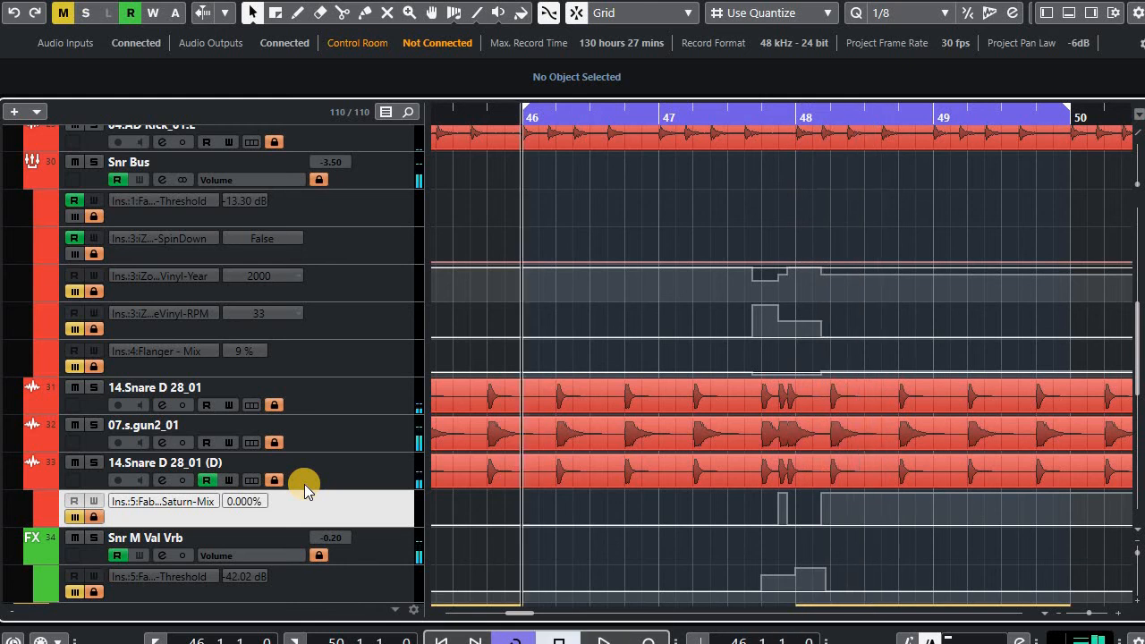
Turn reading back on for the suspended reverb Threshold, Saturn Mix, Flanger Mix, Vinyl RPM and Vinyl Year lanes
scroll(288, 478, down, 2)
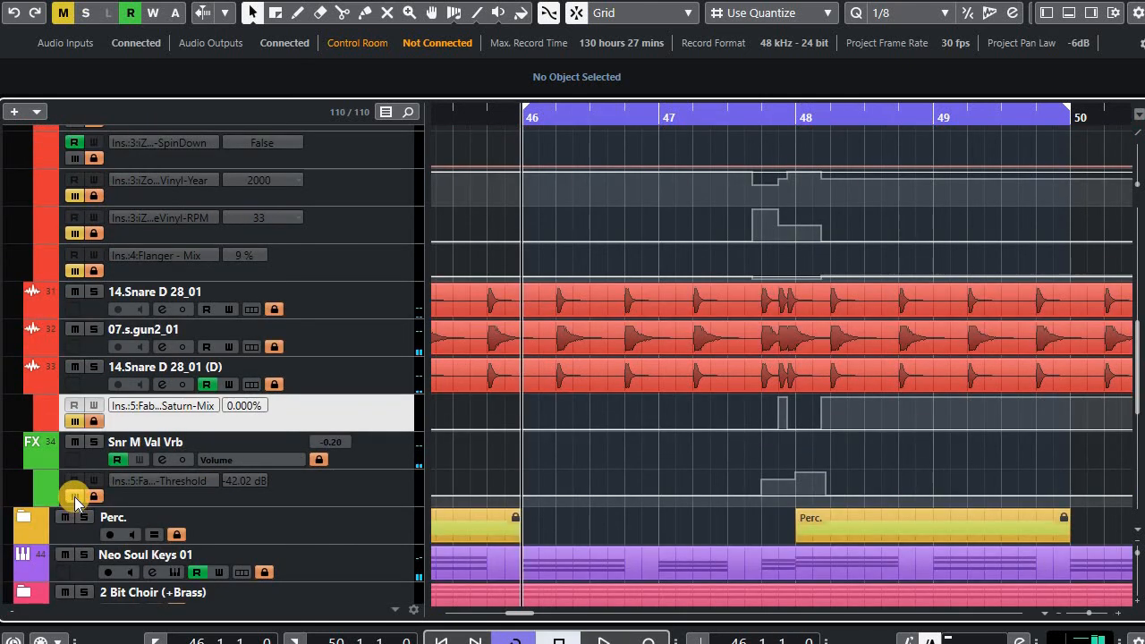
click(74, 496)
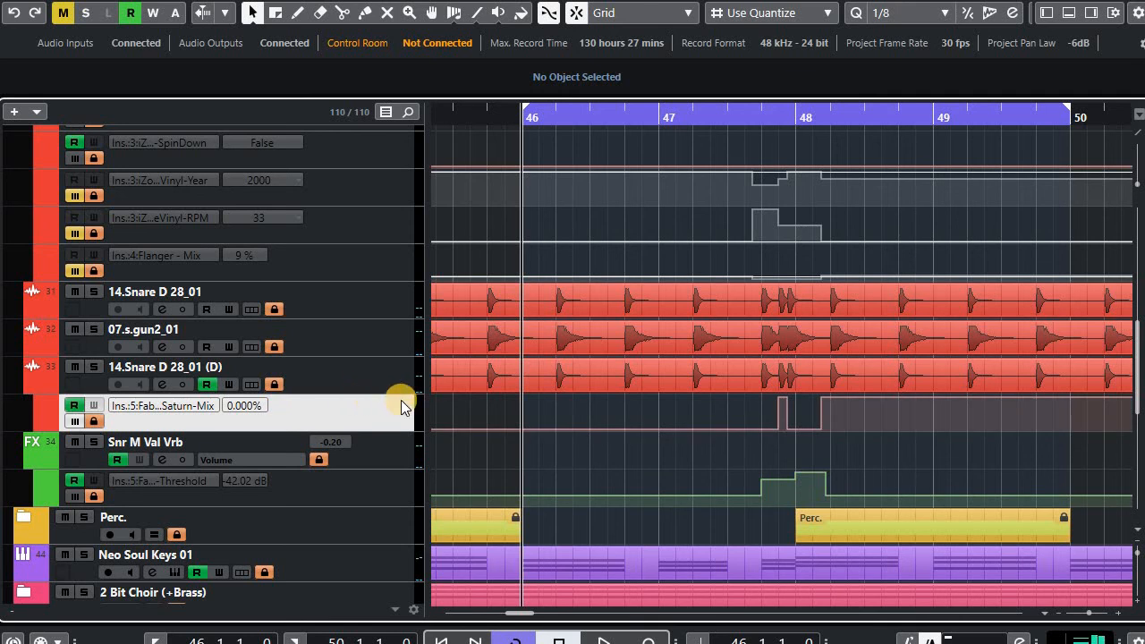
scroll(347, 424, up, 4)
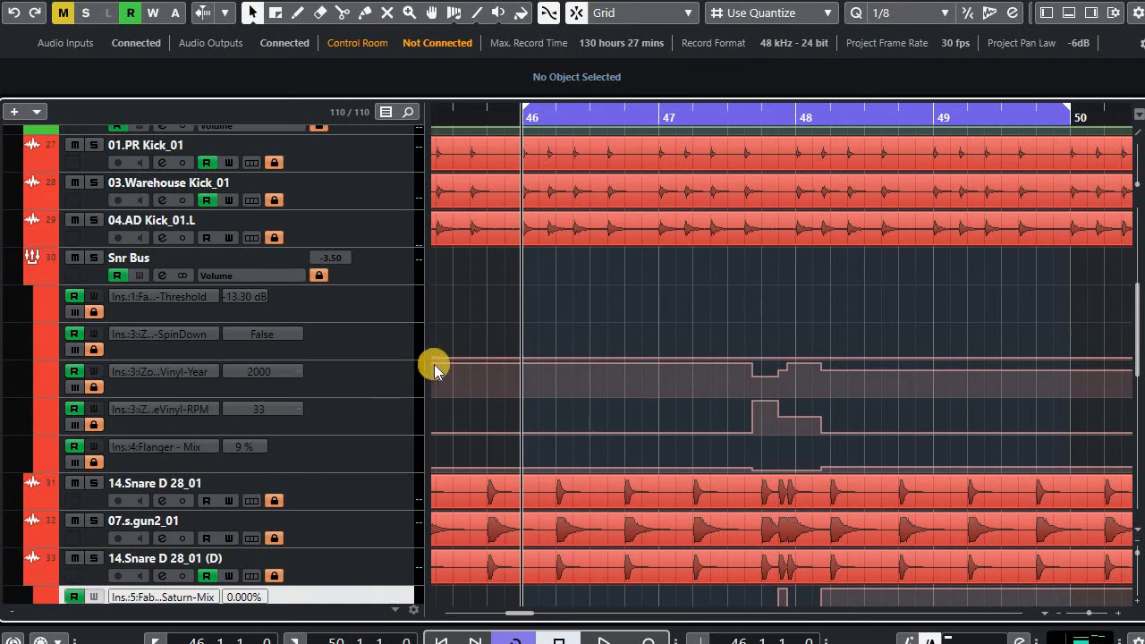
scroll(436, 365, down, 2)
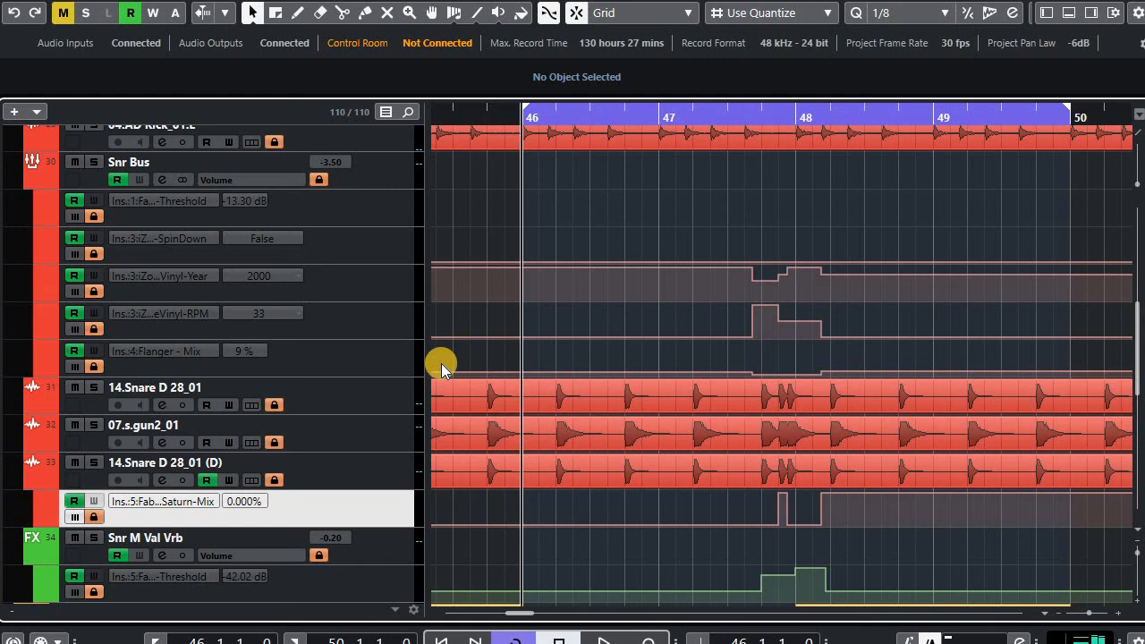